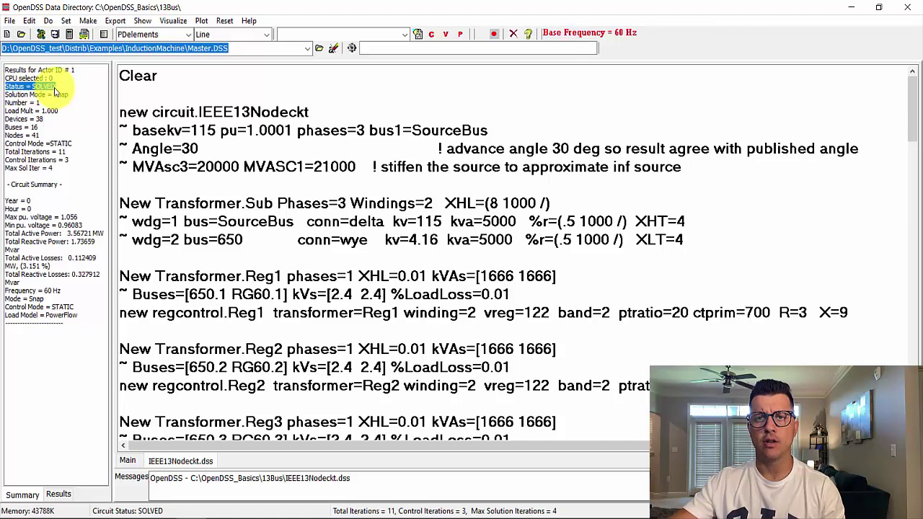
Plot the solved circuit's voltage profile, examine it and close the plot window
{"action": "left_click", "coordinate": [202, 21]}
{"action": "left_click", "coordinate": [223, 76]}
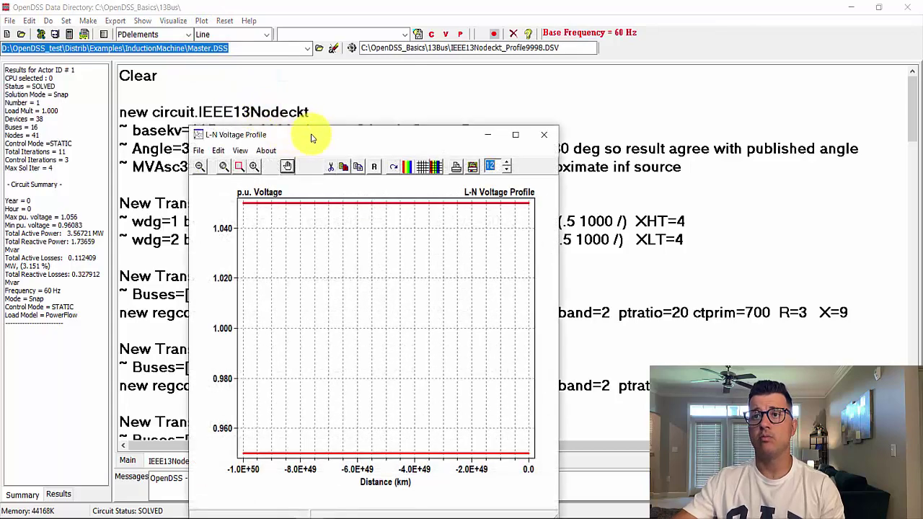
{"action": "left_click_drag", "start_coordinate": [312, 139], "coordinate": [443, 82]}
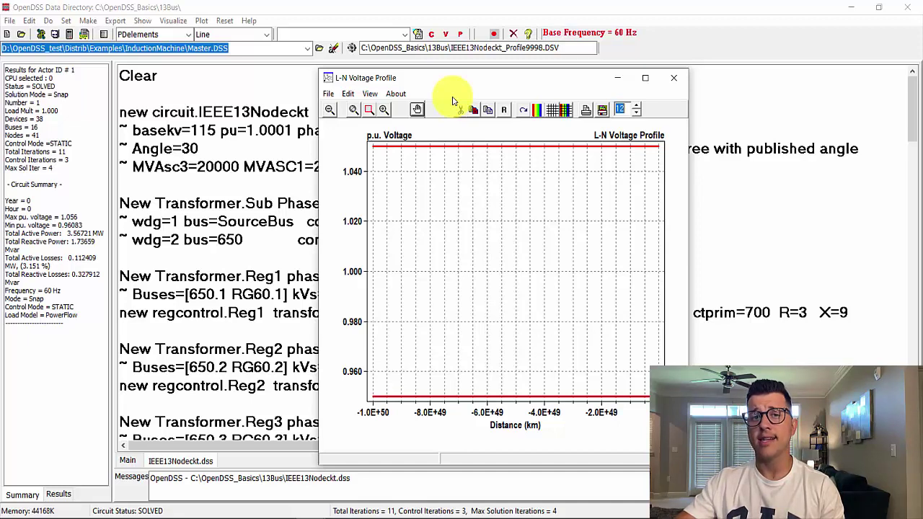
{"action": "left_click", "coordinate": [674, 79]}
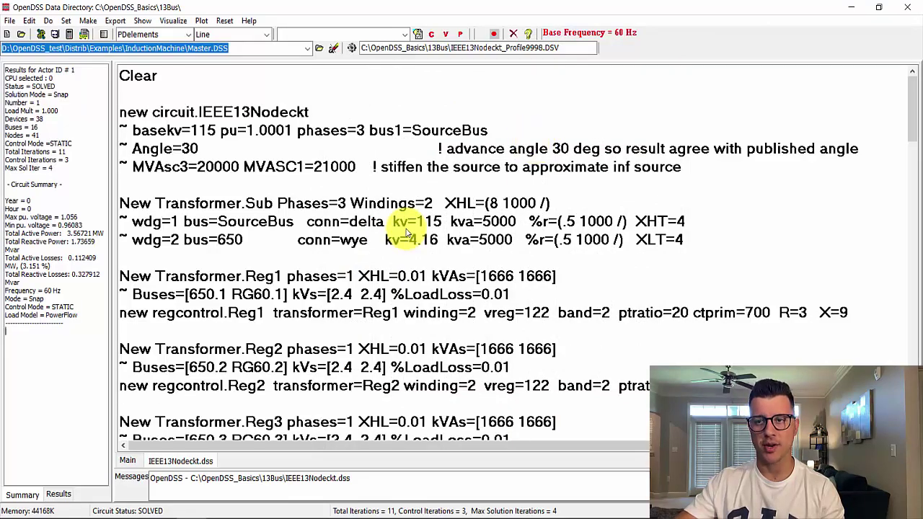
Start a new definition "New energymeter.M1 element=" between the Line.671692 definition and the Voltagebases setting
{"action": "scroll", "coordinate": [340, 241], "scroll_direction": "down", "scroll_amount": 20}
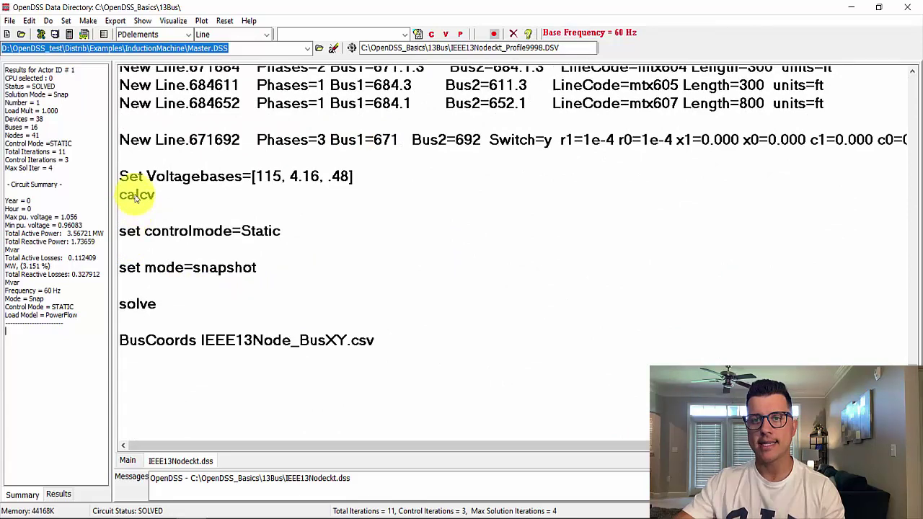
{"action": "left_click", "coordinate": [124, 156]}
{"action": "key", "text": "Return"}
{"action": "key", "text": "Return"}
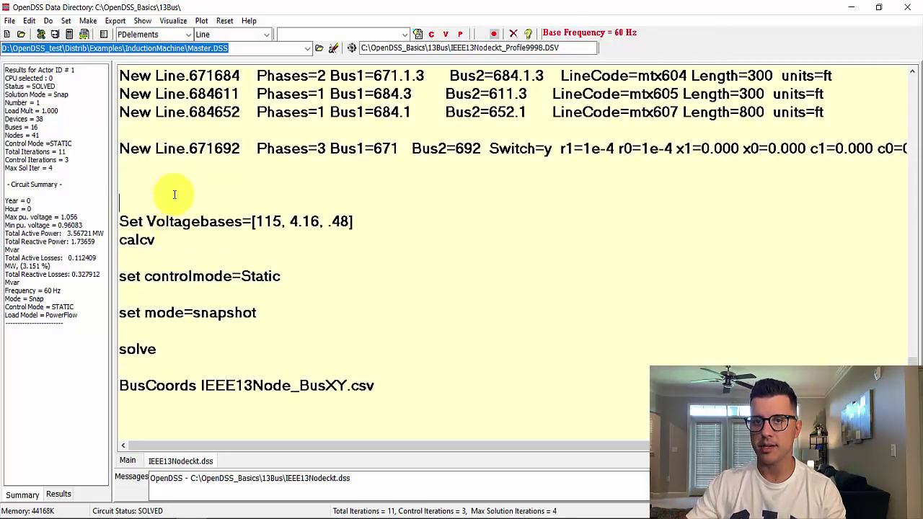
{"action": "key", "text": "Up"}
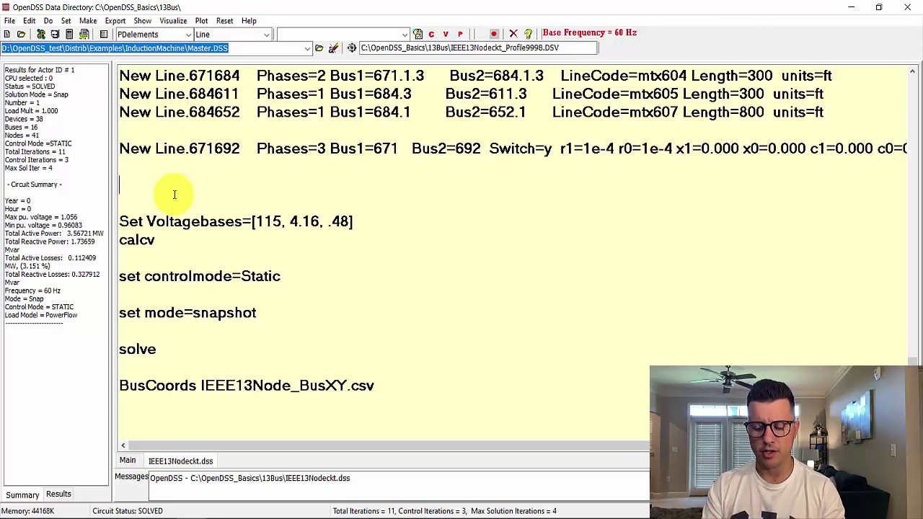
{"action": "type", "text": "New "}
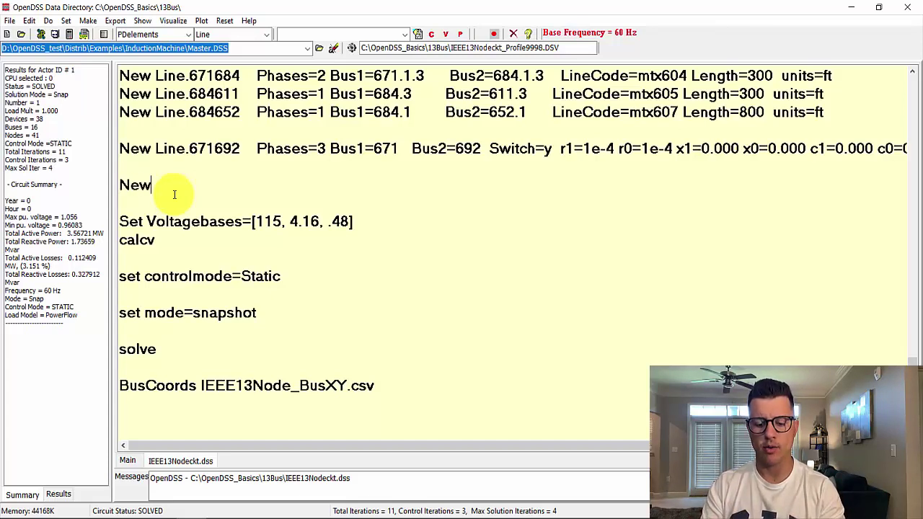
{"action": "type", "text": "energyme"}
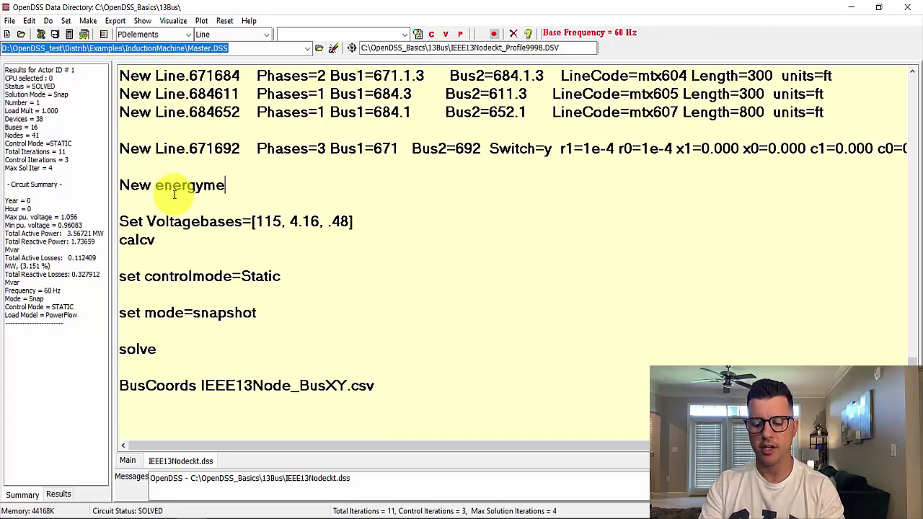
{"action": "type", "text": "ter."}
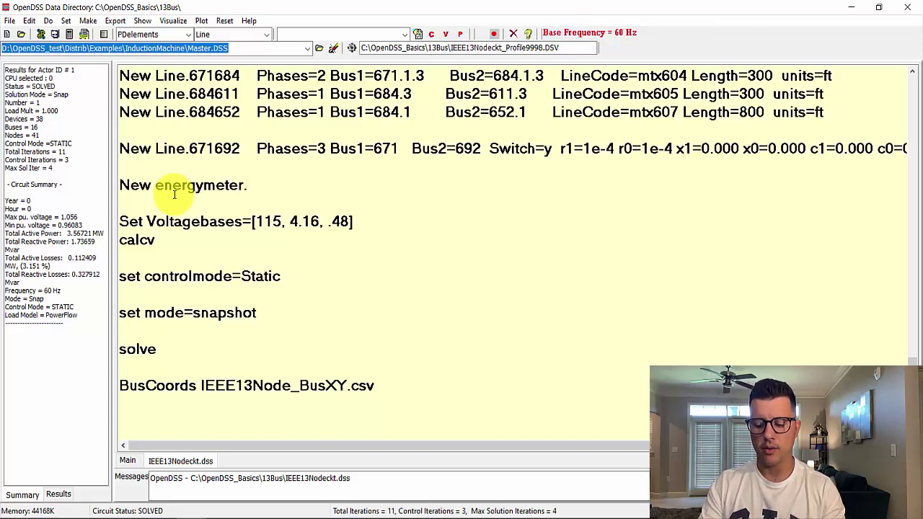
{"action": "type", "text": "M1"}
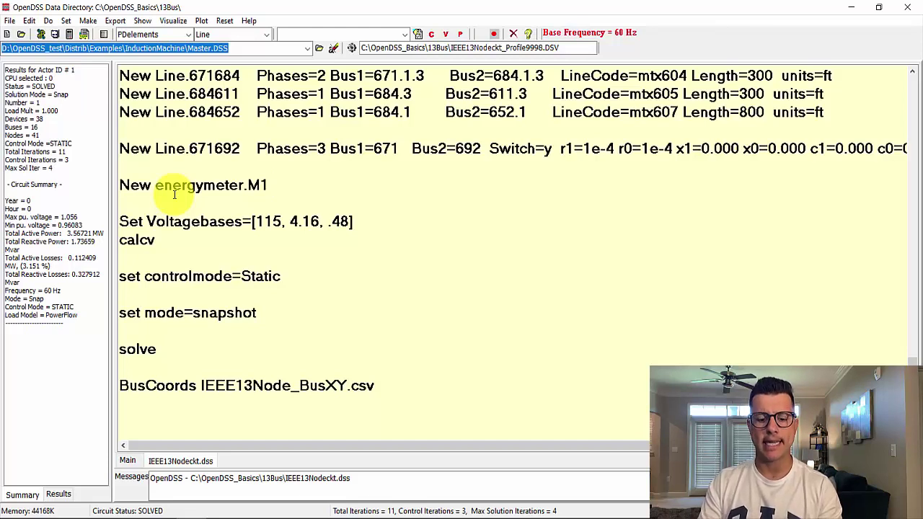
{"action": "type", "text": " element"}
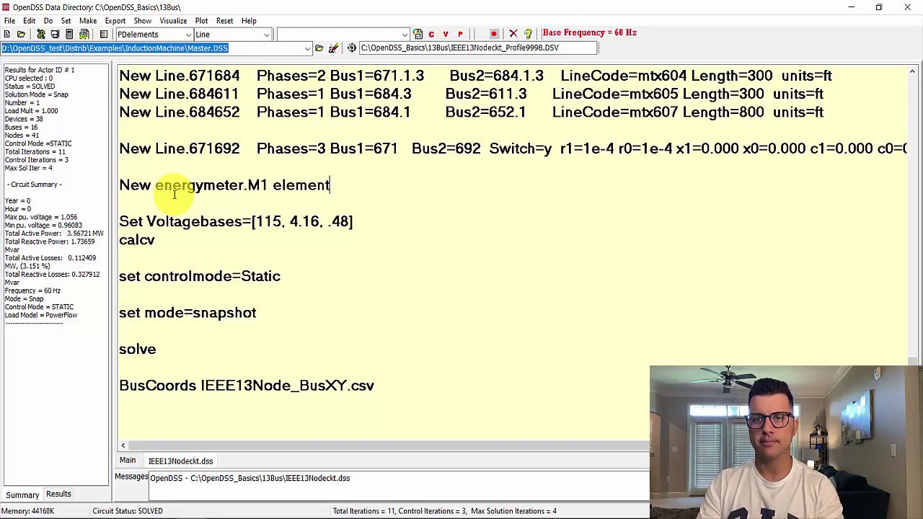
{"action": "type", "text": "="}
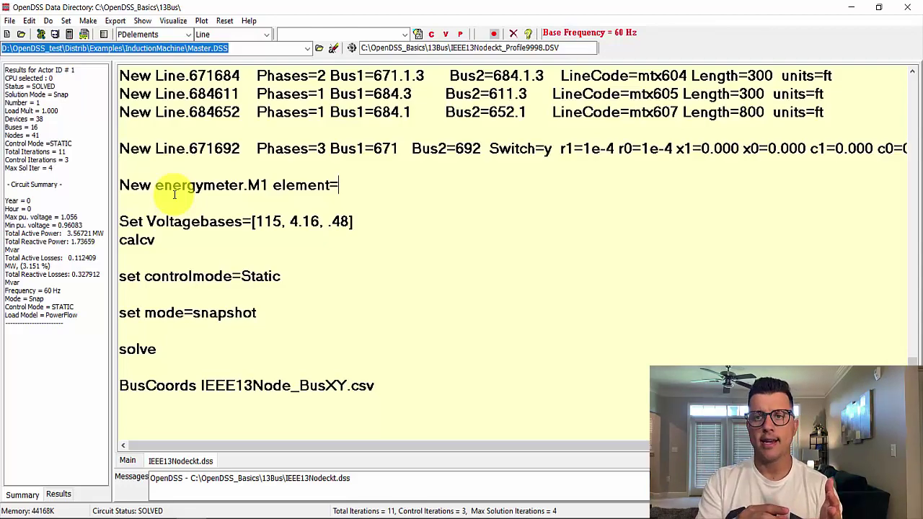
Complete the energy meter definition with Transformer.Sub, copied from the substation transformer's definition, as its element and terminal=1
{"action": "scroll", "coordinate": [274, 217], "scroll_direction": "up", "scroll_amount": 15}
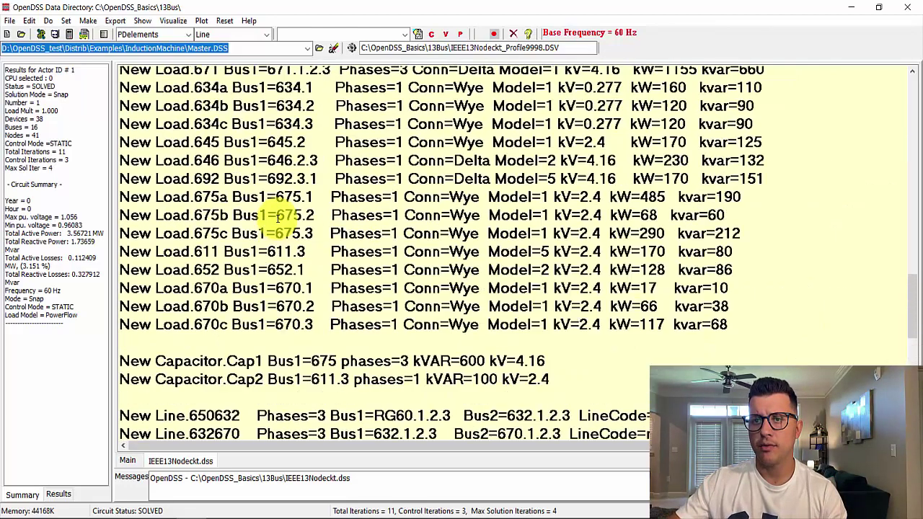
{"action": "scroll", "coordinate": [277, 218], "scroll_direction": "up", "scroll_amount": 3}
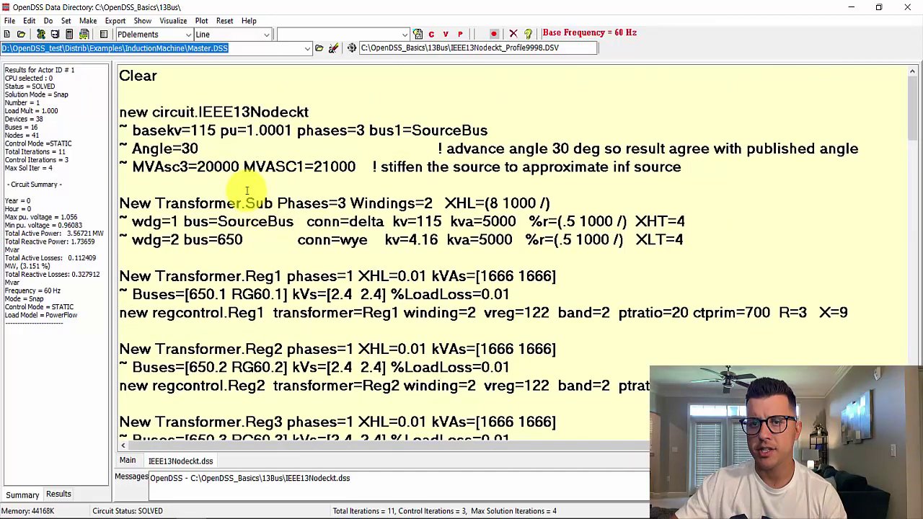
{"action": "left_click_drag", "start_coordinate": [274, 204], "coordinate": [157, 204]}
{"action": "key", "text": "ctrl+c"}
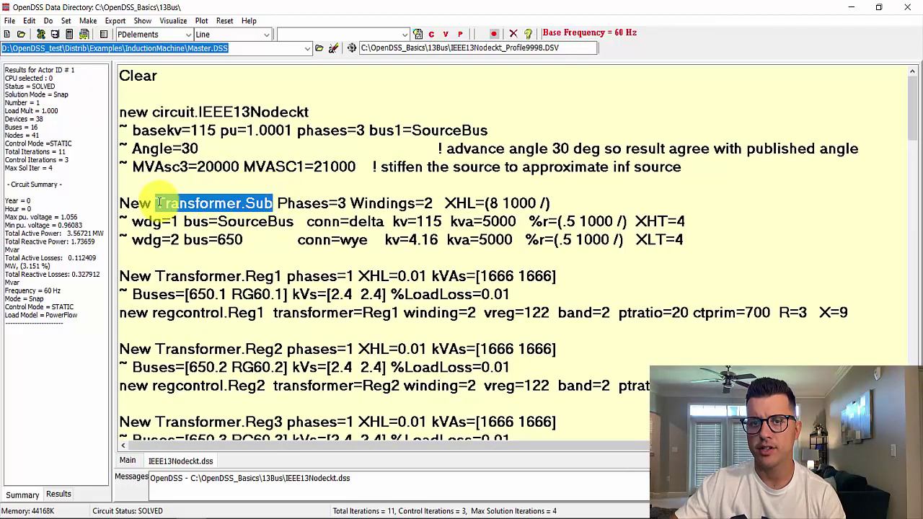
{"action": "scroll", "coordinate": [163, 224], "scroll_direction": "down", "scroll_amount": 20}
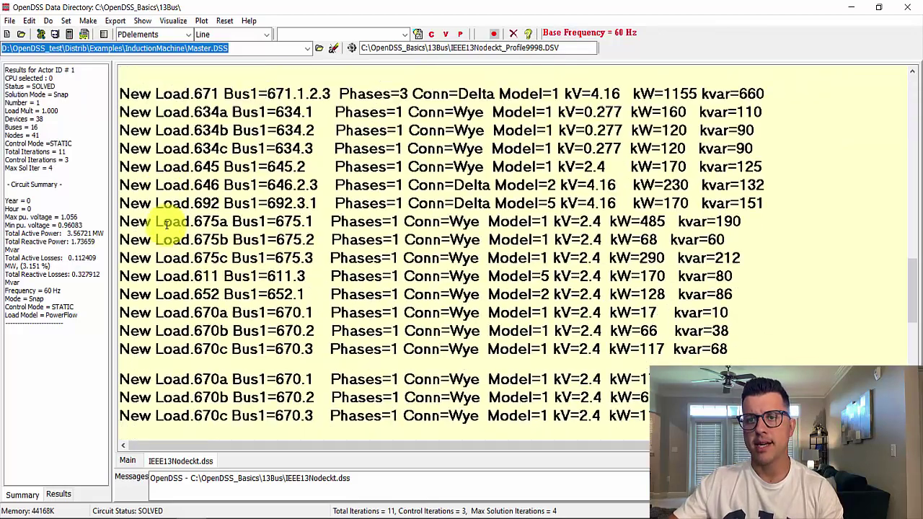
{"action": "left_click", "coordinate": [354, 141]}
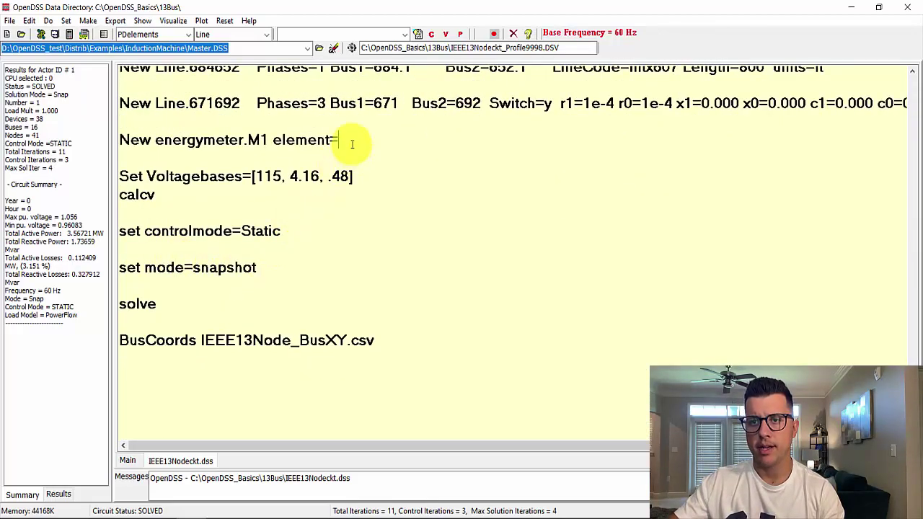
{"action": "key", "text": "ctrl+v"}
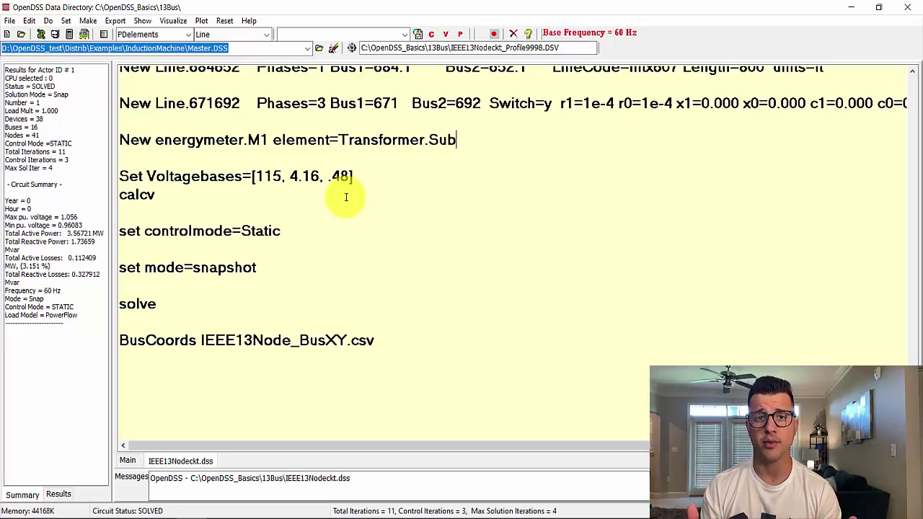
{"action": "type", "text": "term"}
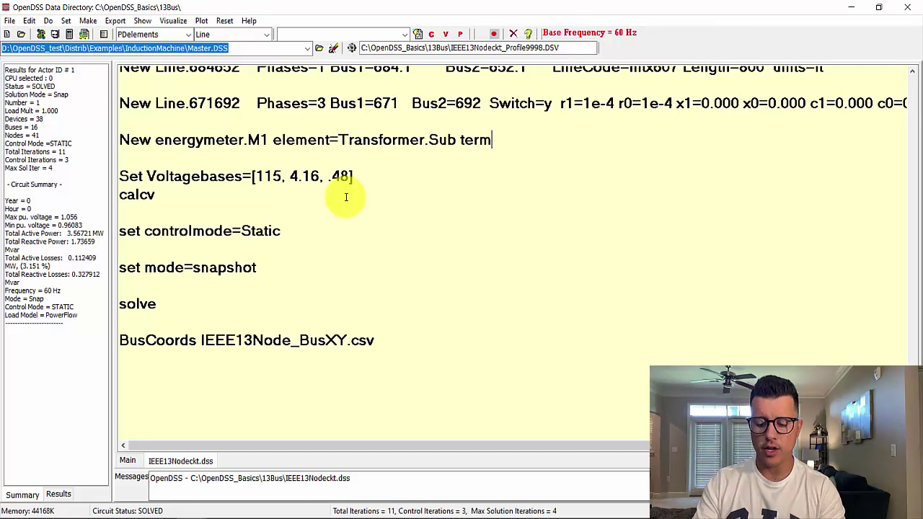
{"action": "type", "text": "inal=1"}
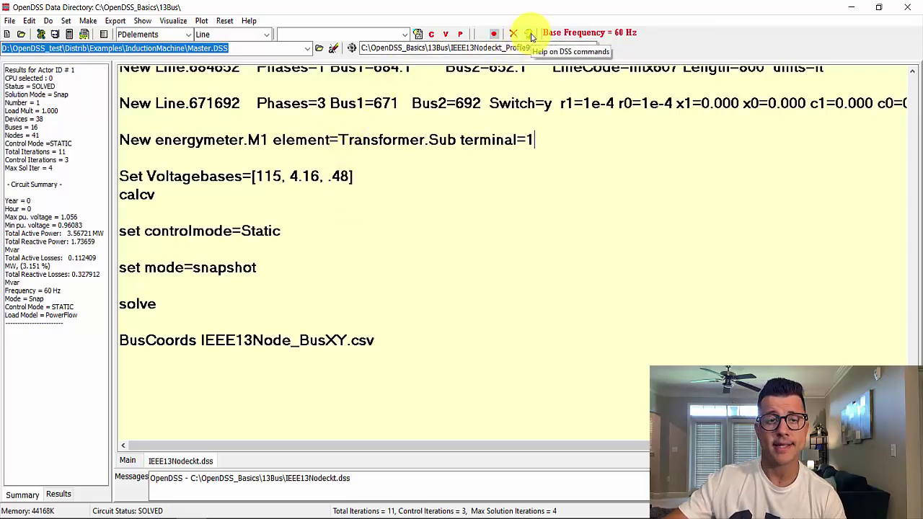
Look up the EnergyMeter element and terminal properties in the DSS commands help, and close the help
{"action": "left_click", "coordinate": [530, 35]}
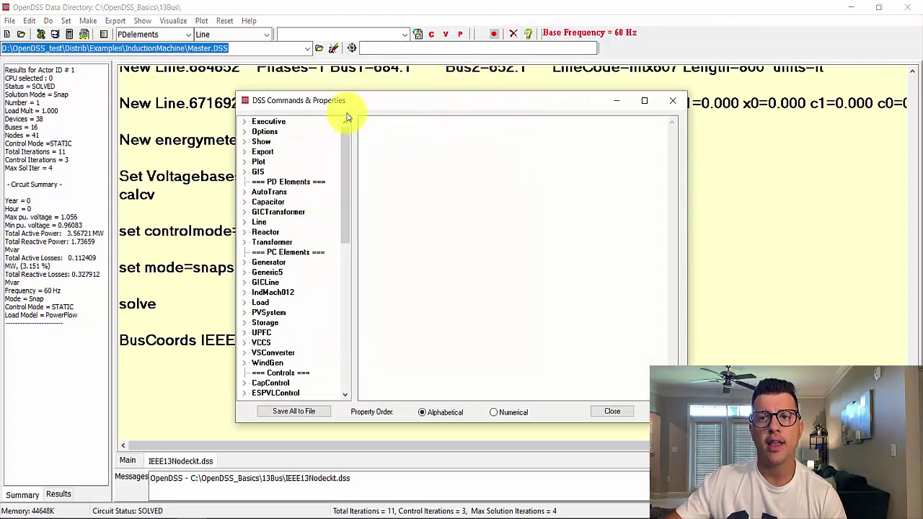
{"action": "left_click_drag", "start_coordinate": [347, 101], "coordinate": [455, 118]}
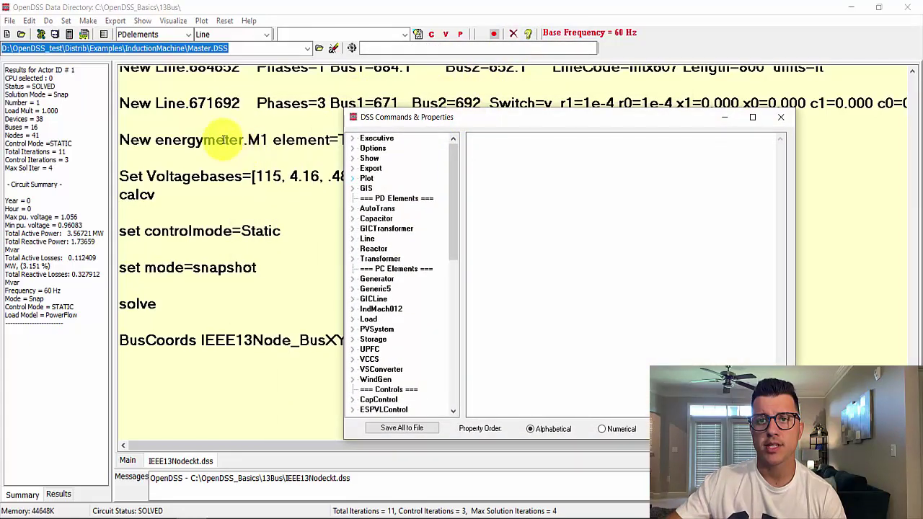
{"action": "scroll", "coordinate": [392, 280], "scroll_direction": "down", "scroll_amount": 3}
{"action": "scroll", "coordinate": [392, 280], "scroll_direction": "down", "scroll_amount": 8}
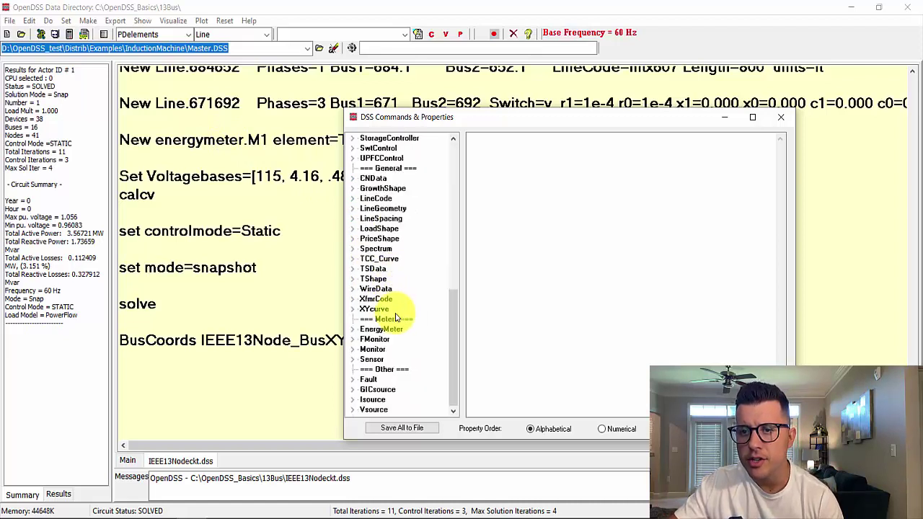
{"action": "left_click", "coordinate": [354, 330]}
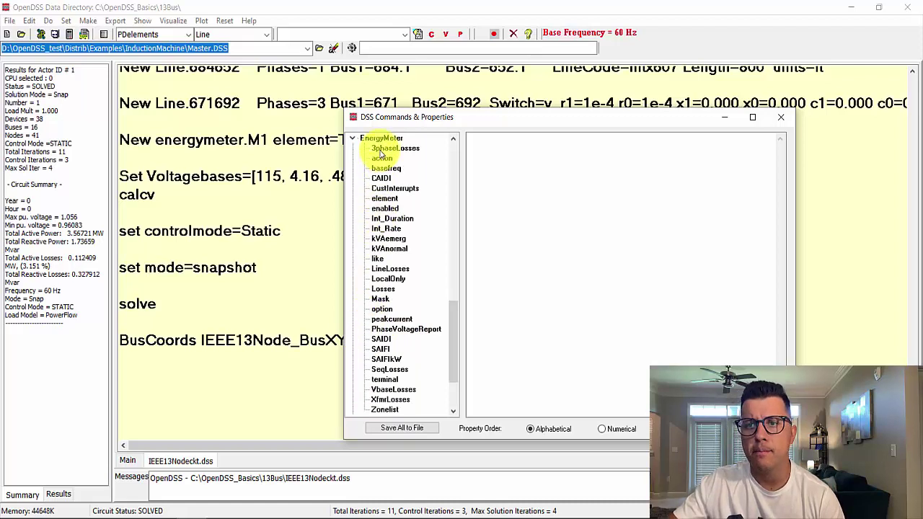
{"action": "scroll", "coordinate": [383, 177], "scroll_direction": "down", "scroll_amount": 3}
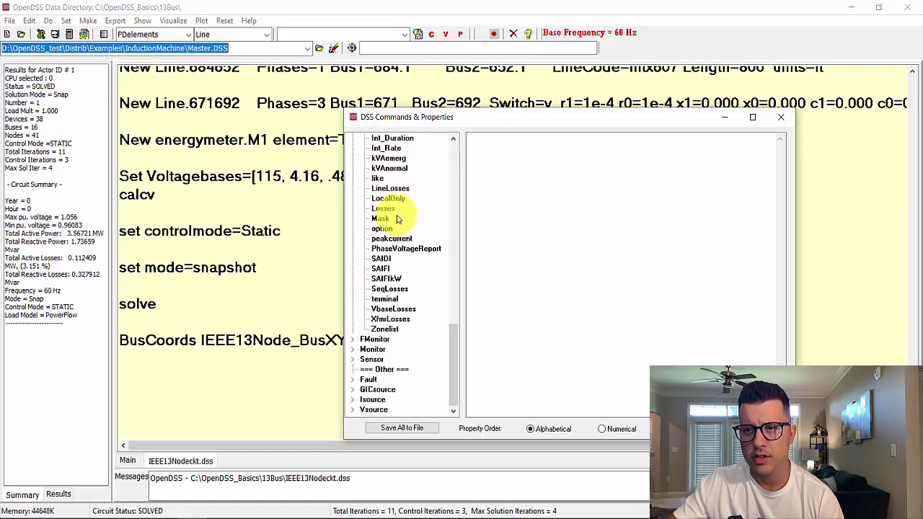
{"action": "scroll", "coordinate": [397, 218], "scroll_direction": "up", "scroll_amount": 3}
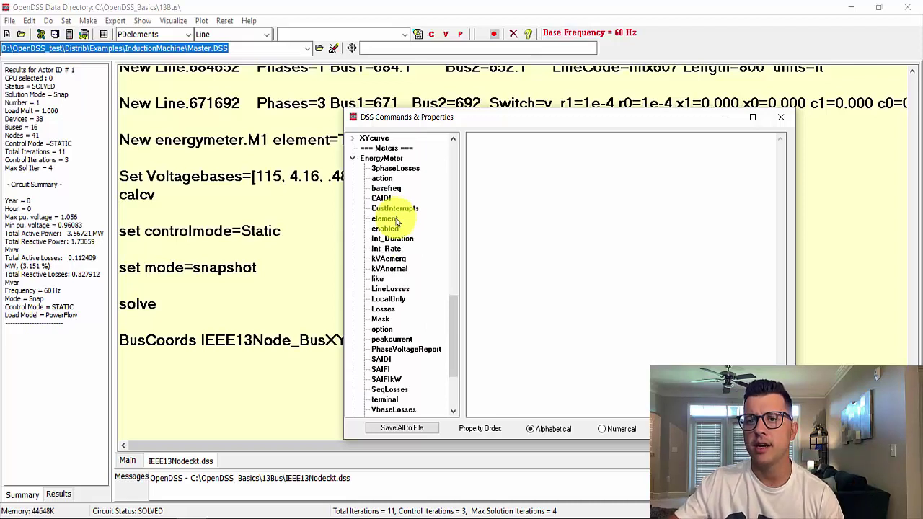
{"action": "left_click", "coordinate": [389, 220]}
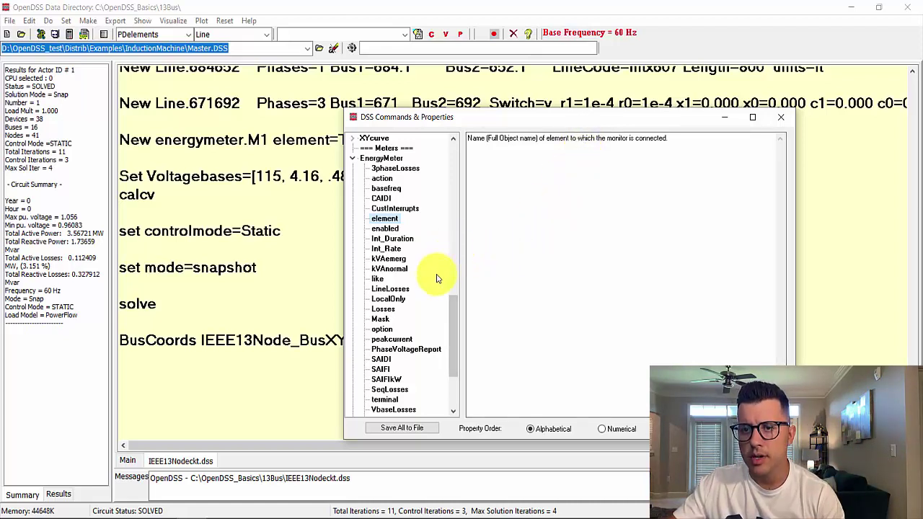
{"action": "scroll", "coordinate": [430, 296], "scroll_direction": "down", "scroll_amount": 3}
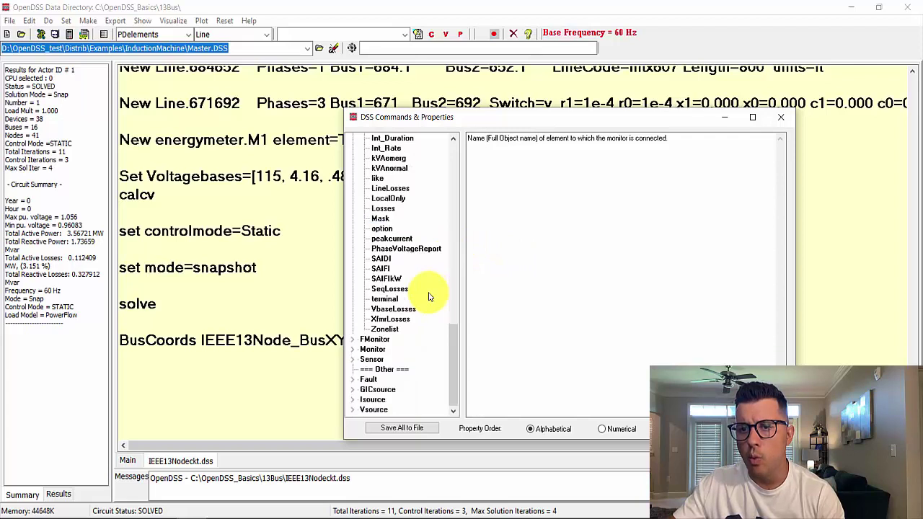
{"action": "left_click", "coordinate": [382, 300]}
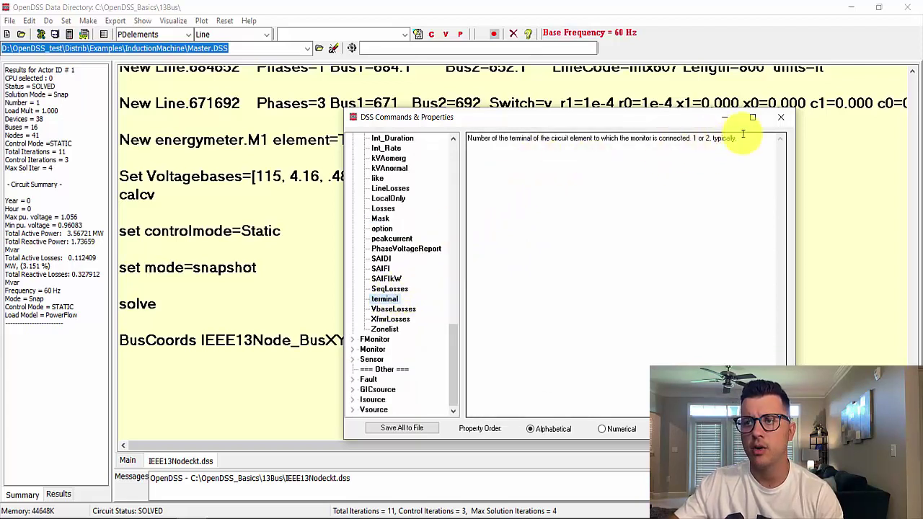
{"action": "left_click", "coordinate": [781, 117]}
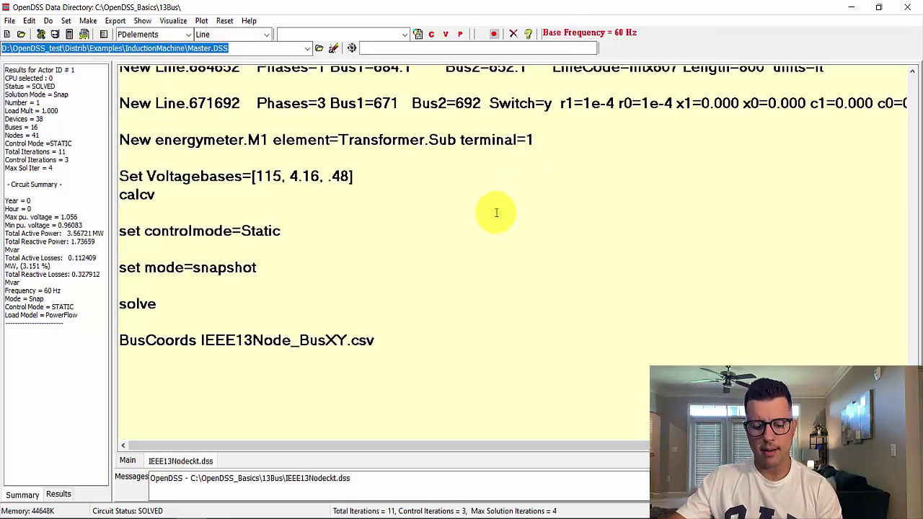
Run the entire script with the energy meter included, plot the voltage profile again and close the plot after examining it
{"action": "key", "text": "ctrl+a"}
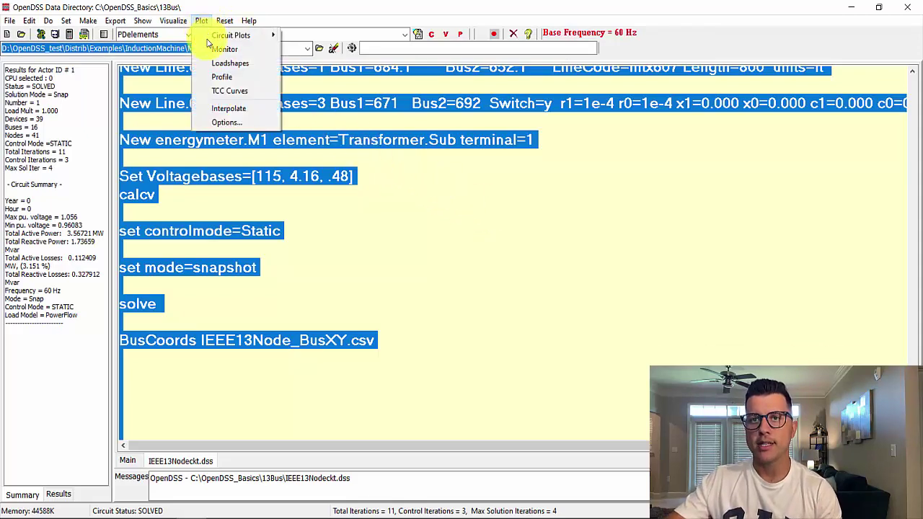
{"action": "left_click", "coordinate": [220, 77]}
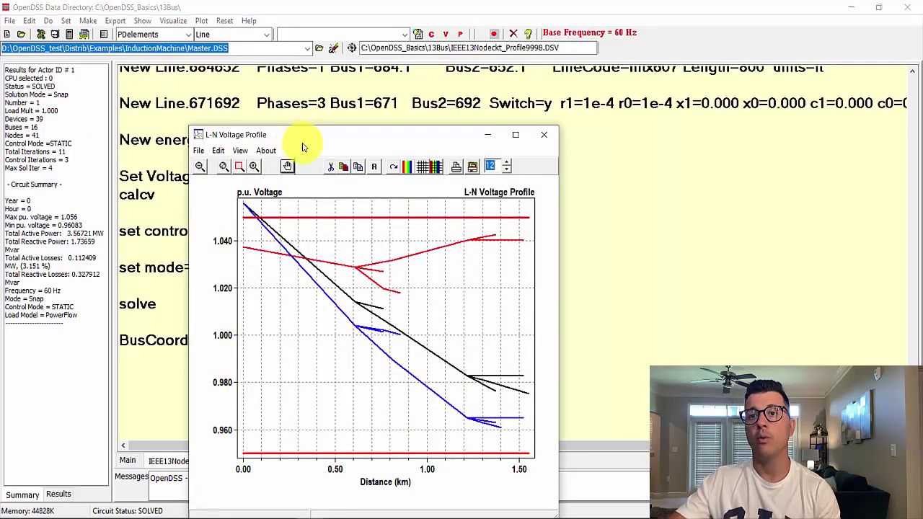
{"action": "left_click_drag", "start_coordinate": [303, 137], "coordinate": [480, 89]}
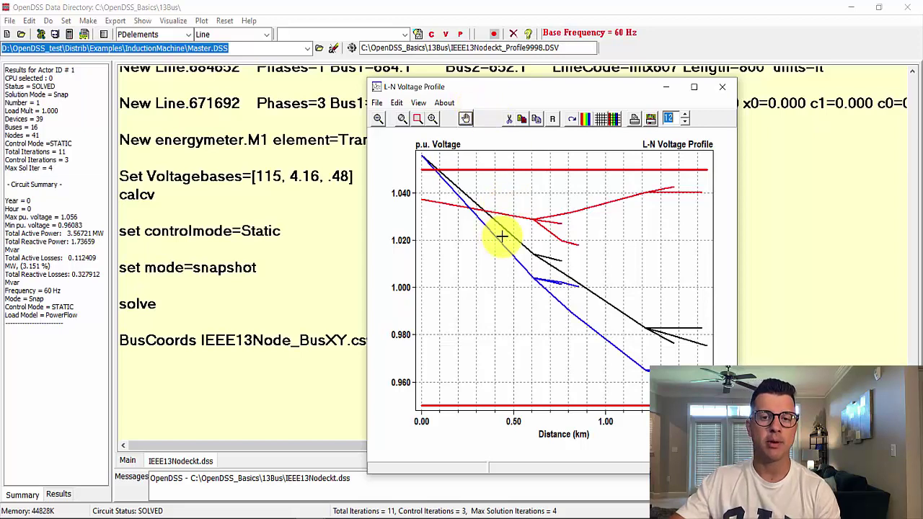
{"action": "left_click", "coordinate": [720, 93]}
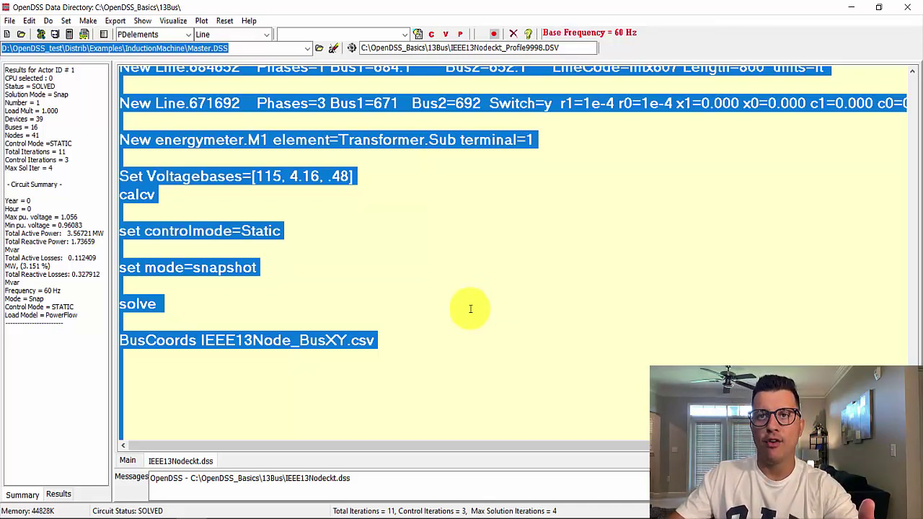
Plot the voltage profile of the solved circuit once more and close the plot after examining it
{"action": "left_click", "coordinate": [202, 21]}
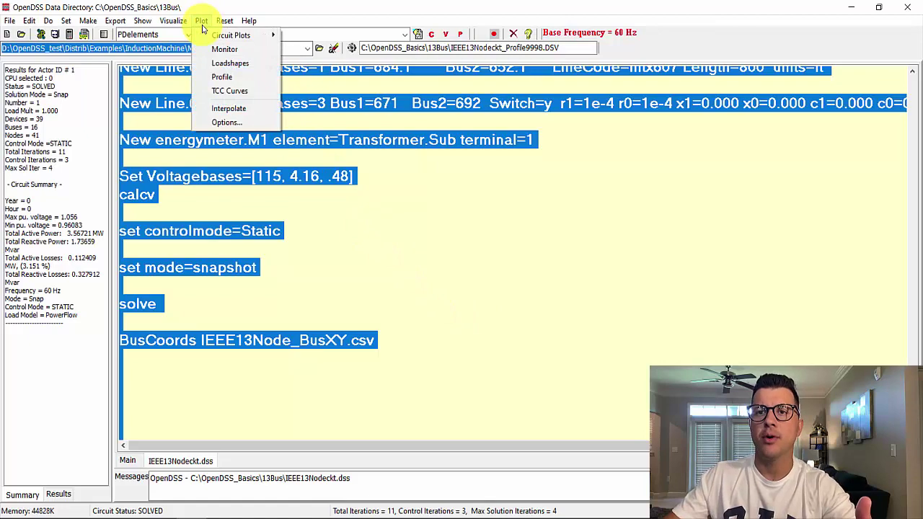
{"action": "left_click", "coordinate": [221, 77]}
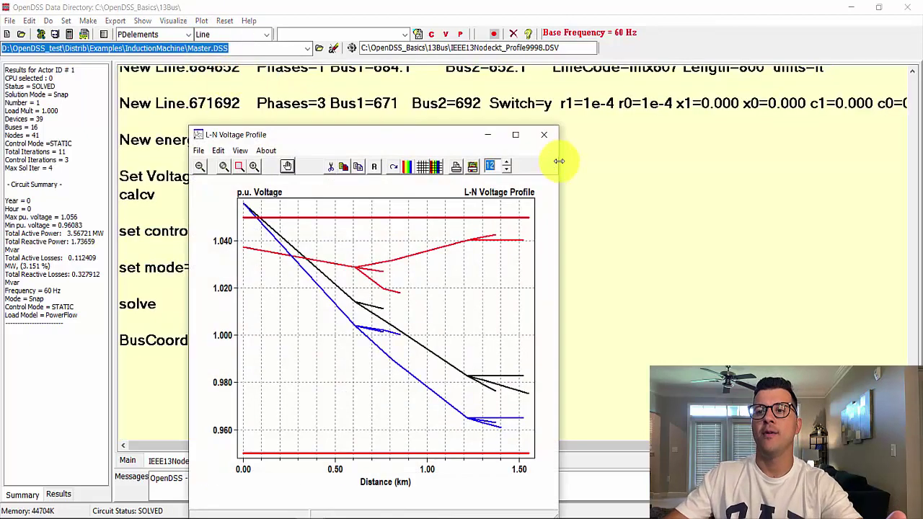
{"action": "left_click", "coordinate": [544, 134]}
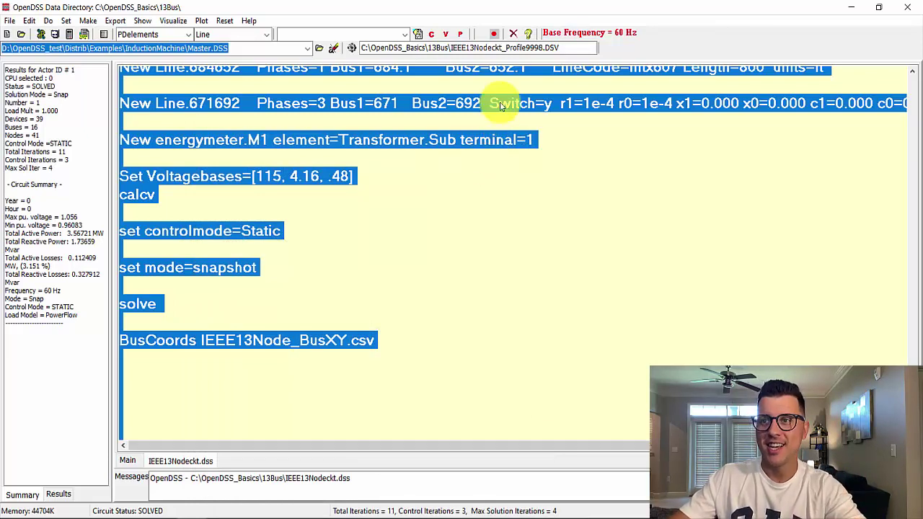
Turn on script recording, plot the voltage profile so its command is recorded in the script, and close the plot
{"action": "left_click", "coordinate": [494, 36]}
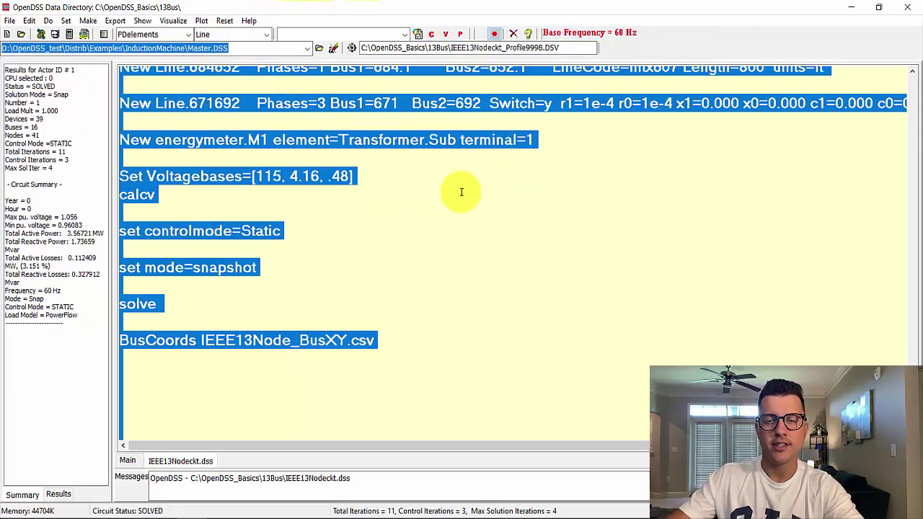
{"action": "left_click", "coordinate": [201, 22]}
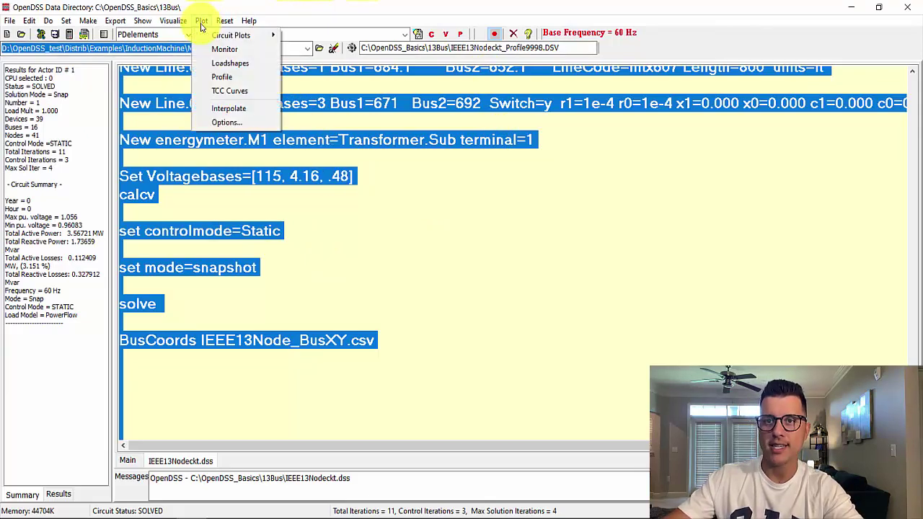
{"action": "left_click", "coordinate": [221, 77]}
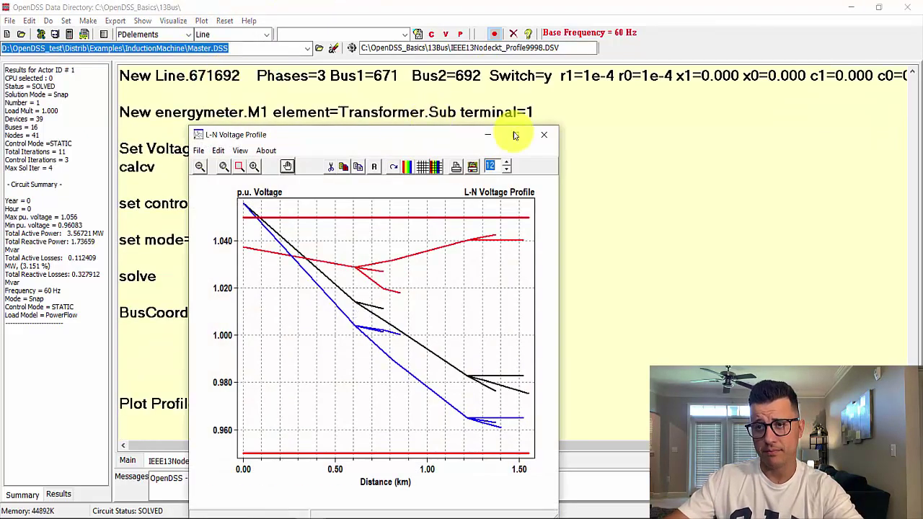
{"action": "left_click", "coordinate": [544, 135]}
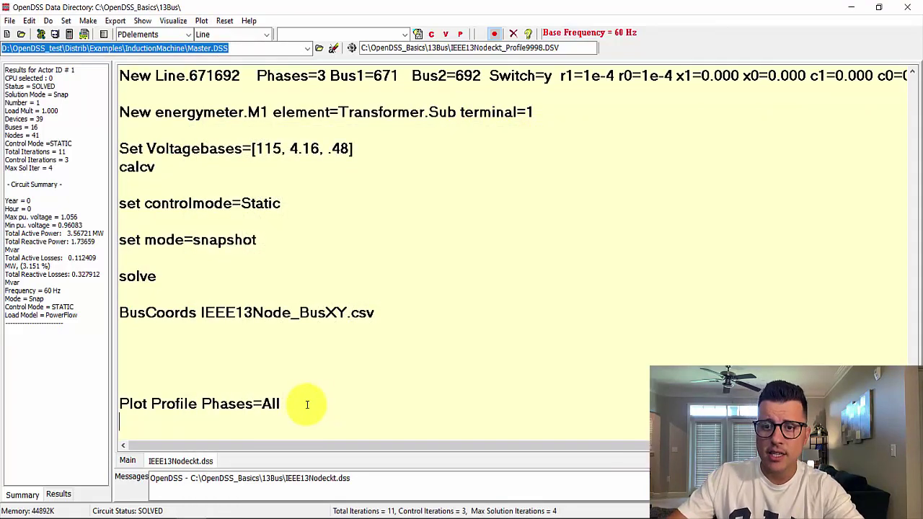
Move the recorded "Plot Profile Phases=All" line up to just below the BusCoords line, leaving one blank line between, and turn recording off
{"action": "left_click_drag", "start_coordinate": [281, 404], "coordinate": [117, 404]}
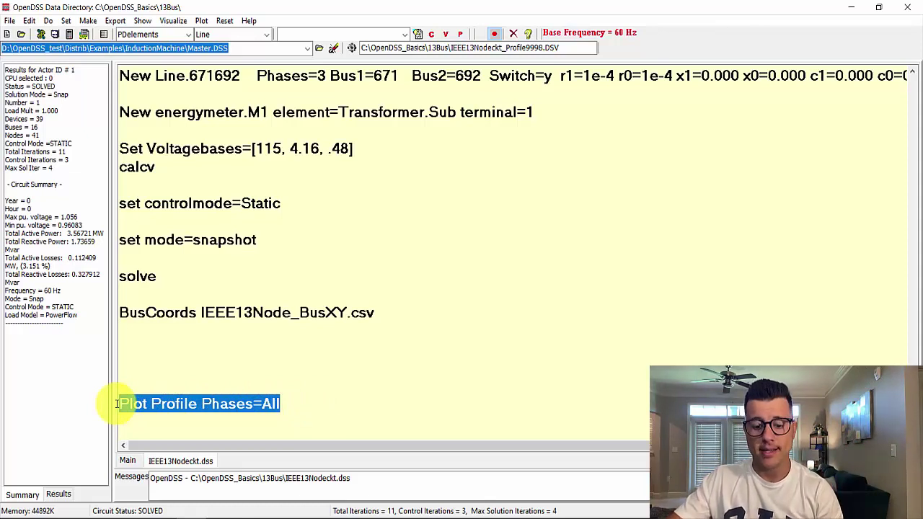
{"action": "key", "text": "ctrl+x"}
{"action": "left_click", "coordinate": [132, 349]}
{"action": "key", "text": "ctrl+v"}
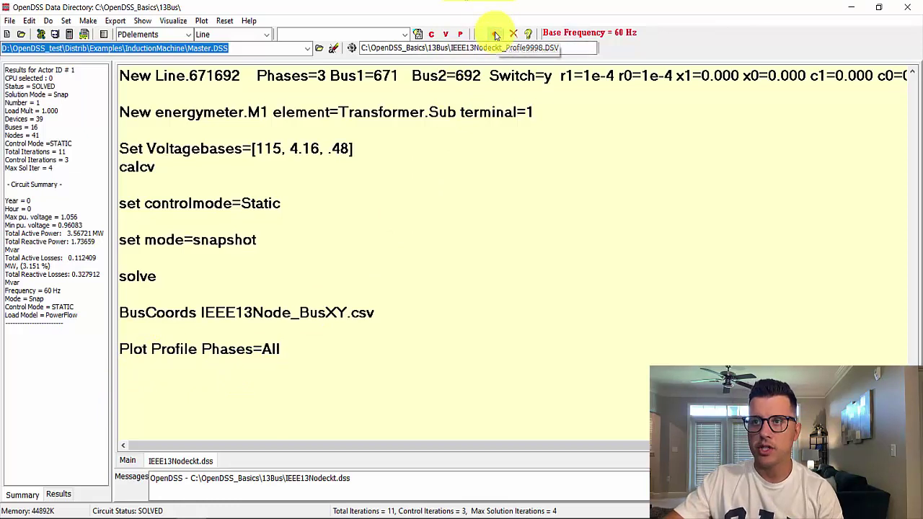
Run only the "Plot Profile Phases=All" line and move the resulting plot window aside
{"action": "left_click_drag", "start_coordinate": [285, 352], "coordinate": [117, 352]}
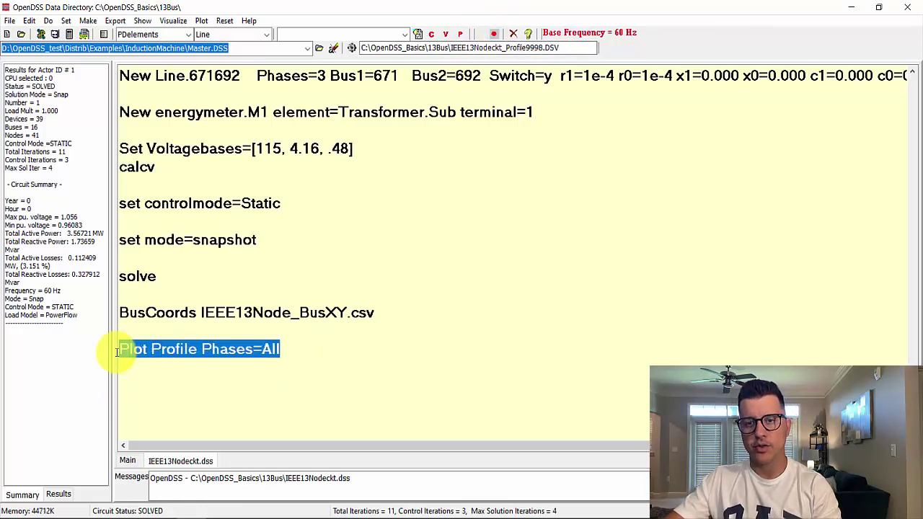
{"action": "key", "text": "ctrl+d"}
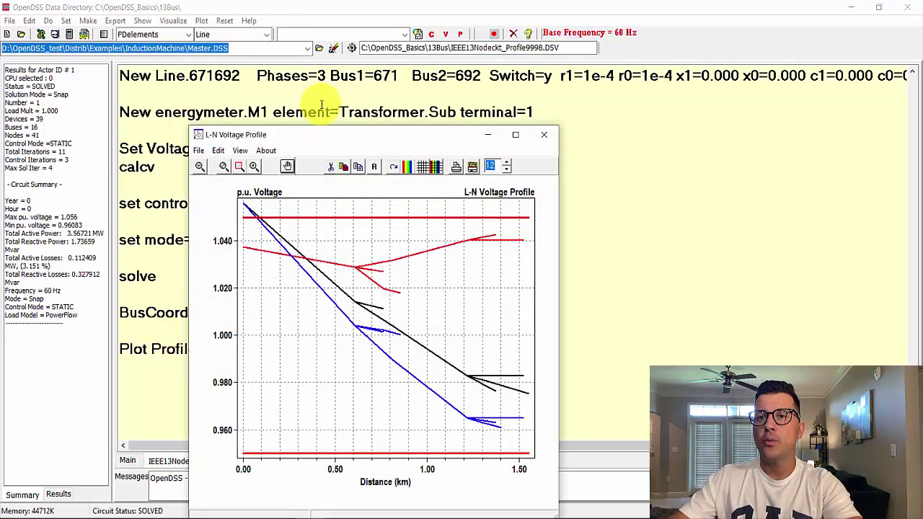
{"action": "left_click_drag", "start_coordinate": [331, 137], "coordinate": [217, 103]}
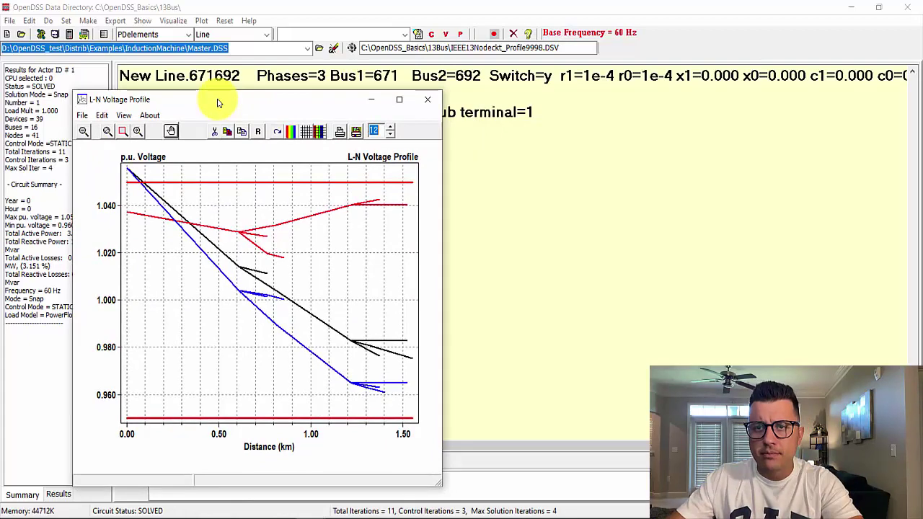
Show the line-to-neutral voltages by element report and arrange it side by side with the voltage profile plot
{"action": "left_click", "coordinate": [142, 23]}
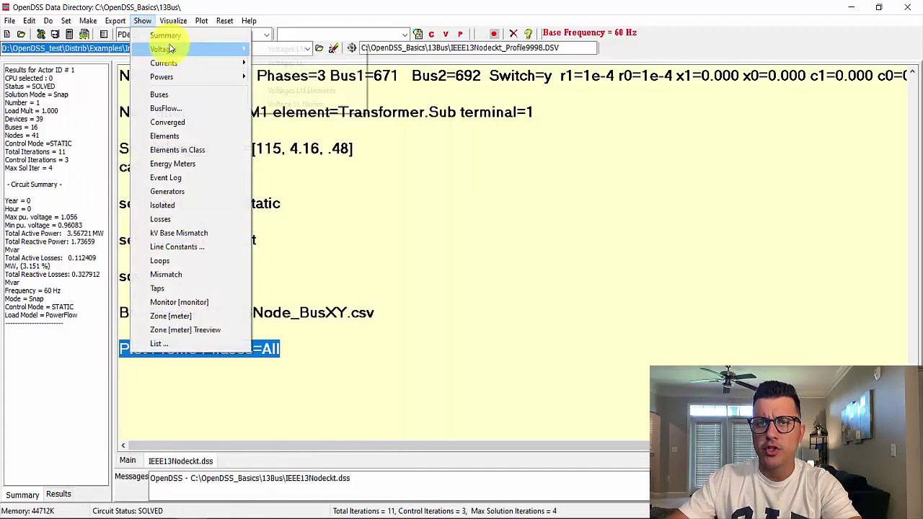
{"action": "mouse_move", "coordinate": [173, 51]}
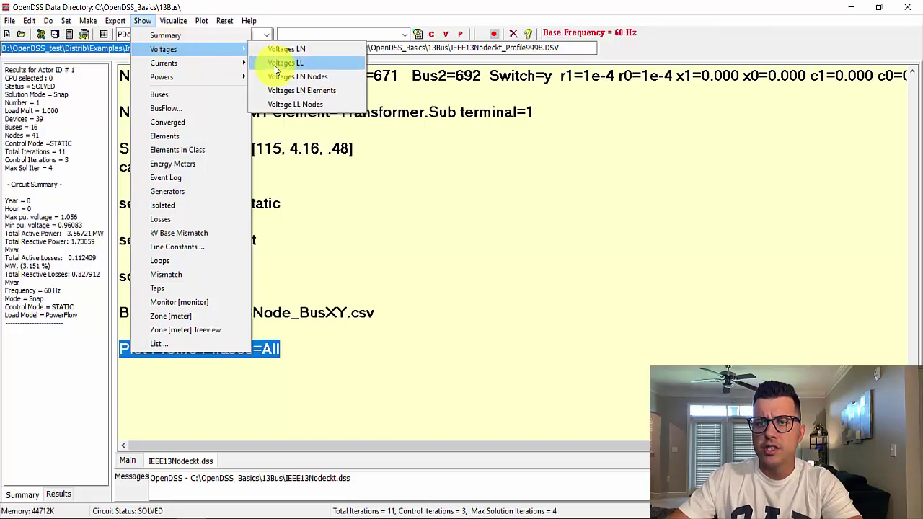
{"action": "left_click", "coordinate": [292, 90]}
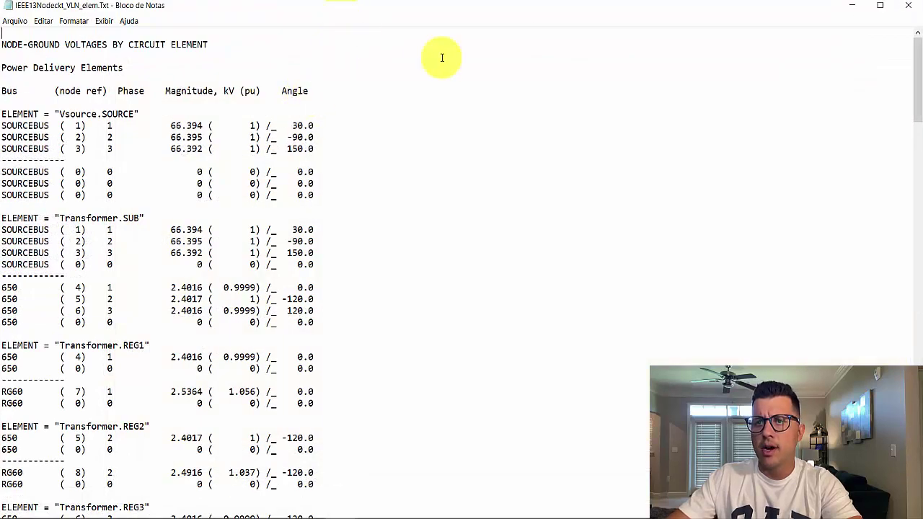
{"action": "left_click_drag", "start_coordinate": [433, 9], "coordinate": [922, 78]}
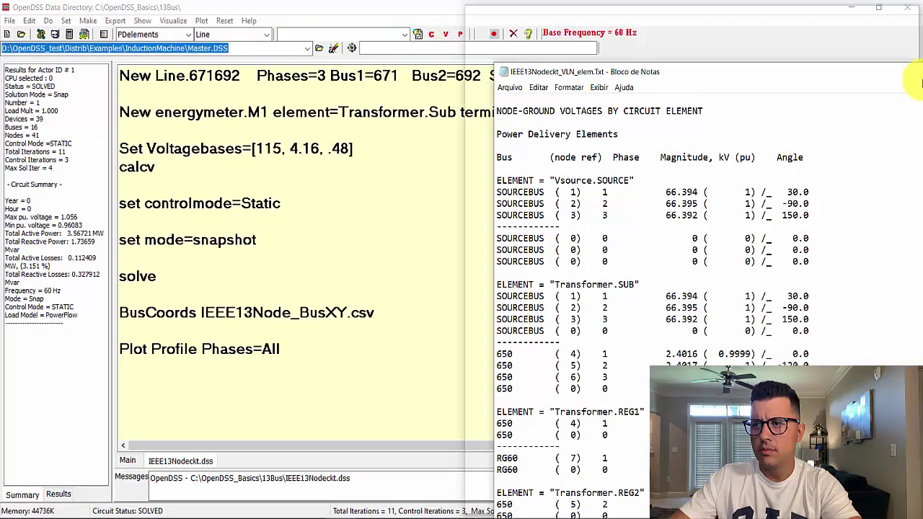
{"action": "left_click", "coordinate": [119, 160]}
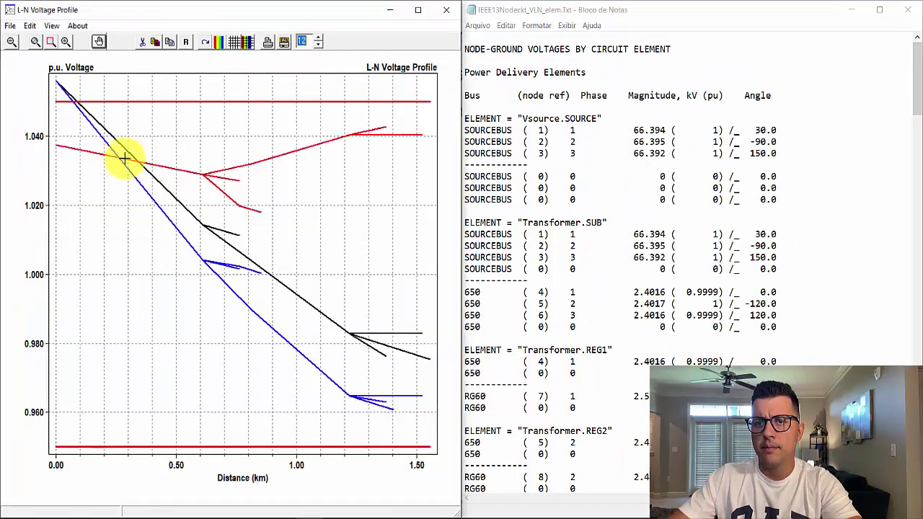
Select the red segment from rg60 to 632 in the profile and compare it with the RG60 and 632 voltages under Line.650632 in the report
{"action": "left_click", "coordinate": [165, 168]}
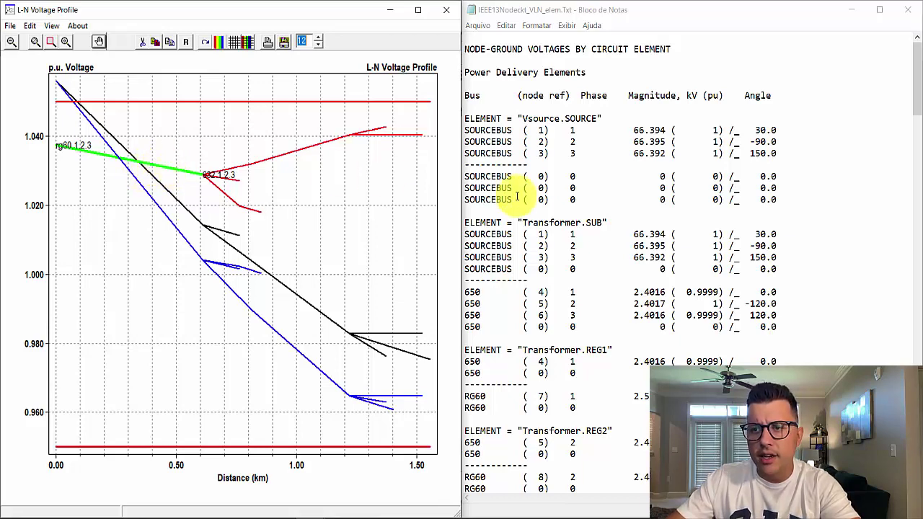
{"action": "scroll", "coordinate": [553, 231], "scroll_direction": "down", "scroll_amount": 10}
{"action": "scroll", "coordinate": [555, 240], "scroll_direction": "down", "scroll_amount": 15}
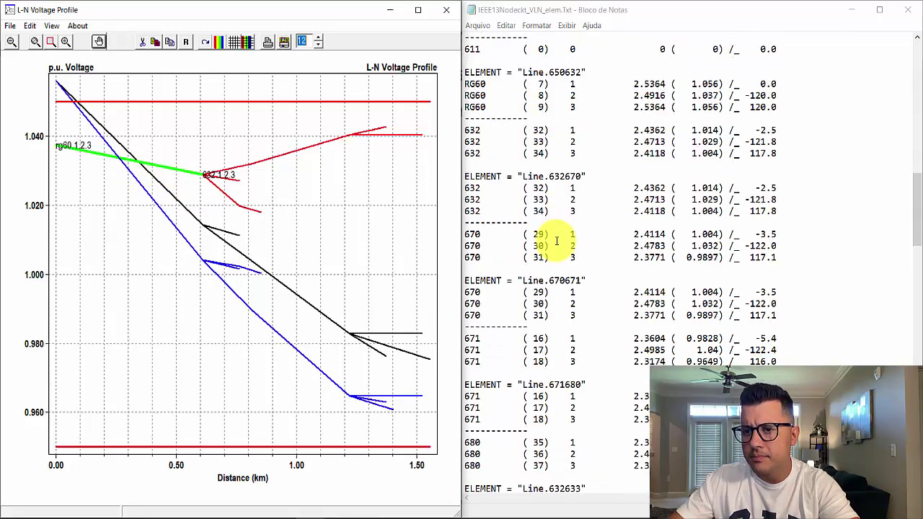
{"action": "scroll", "coordinate": [555, 240], "scroll_direction": "up", "scroll_amount": 3}
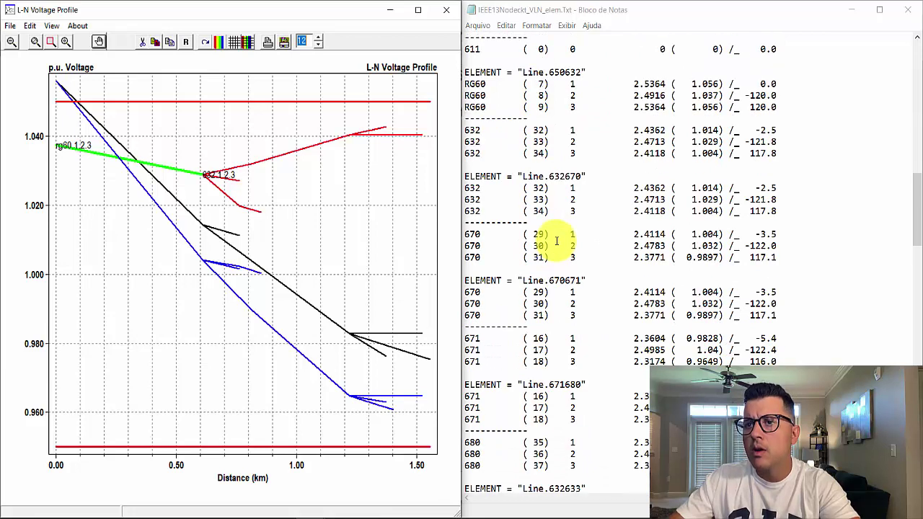
{"action": "left_click_drag", "start_coordinate": [789, 153], "coordinate": [462, 72]}
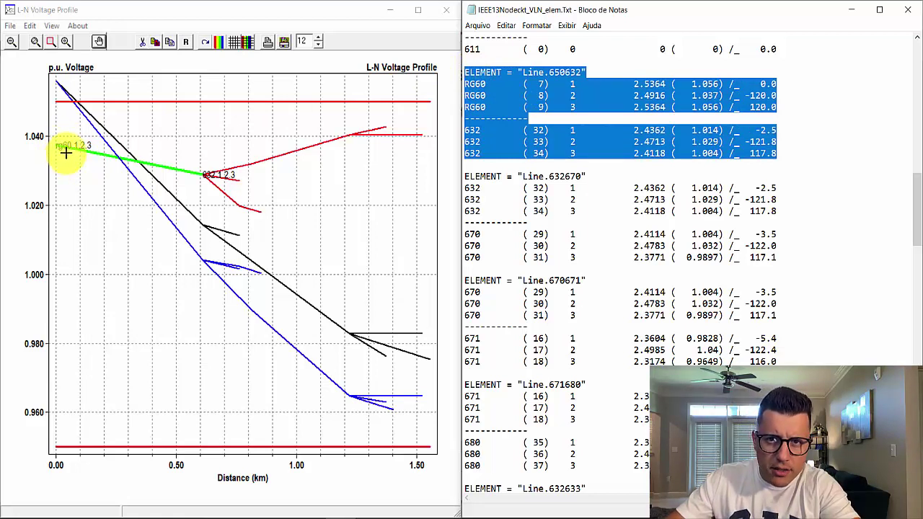
{"action": "left_click_drag", "start_coordinate": [488, 95], "coordinate": [467, 85]}
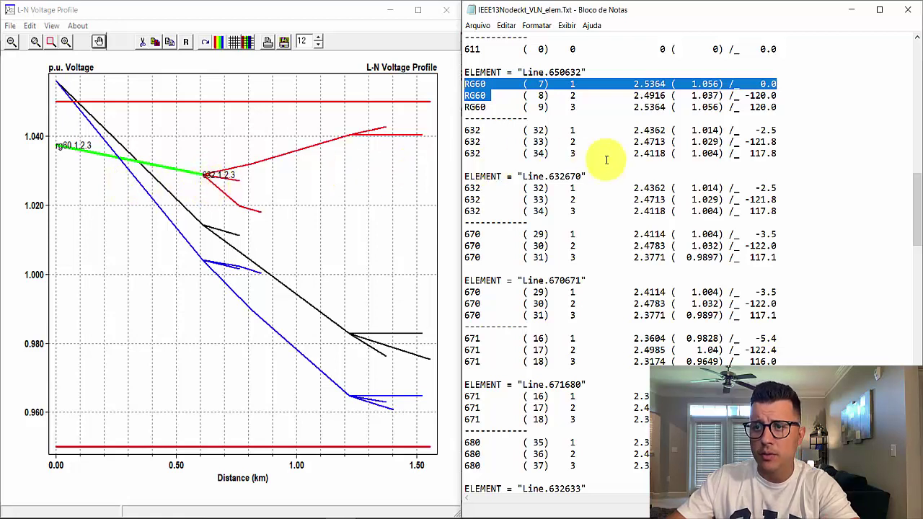
{"action": "left_click_drag", "start_coordinate": [775, 153], "coordinate": [458, 128]}
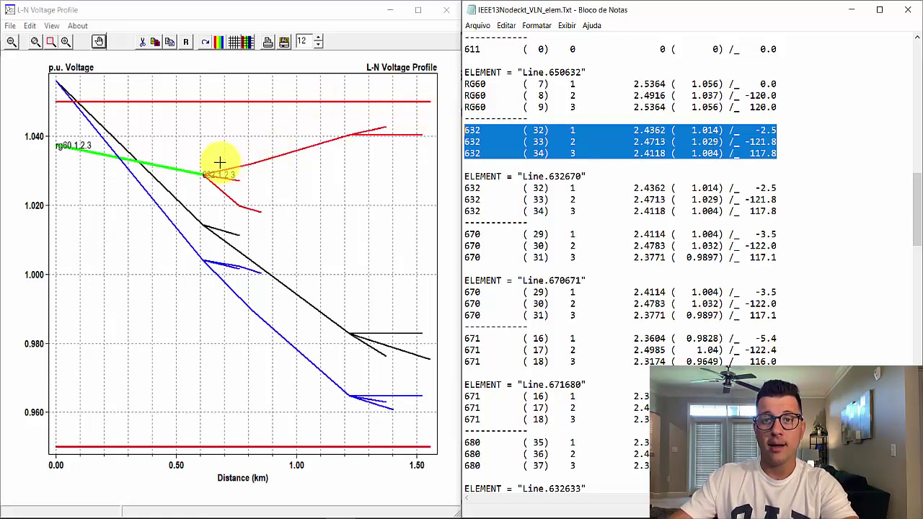
Select the black and blue segments from rg60 to 632 in the profile, and highlight the Line.650632 block in the report for comparison
{"action": "left_click", "coordinate": [176, 197]}
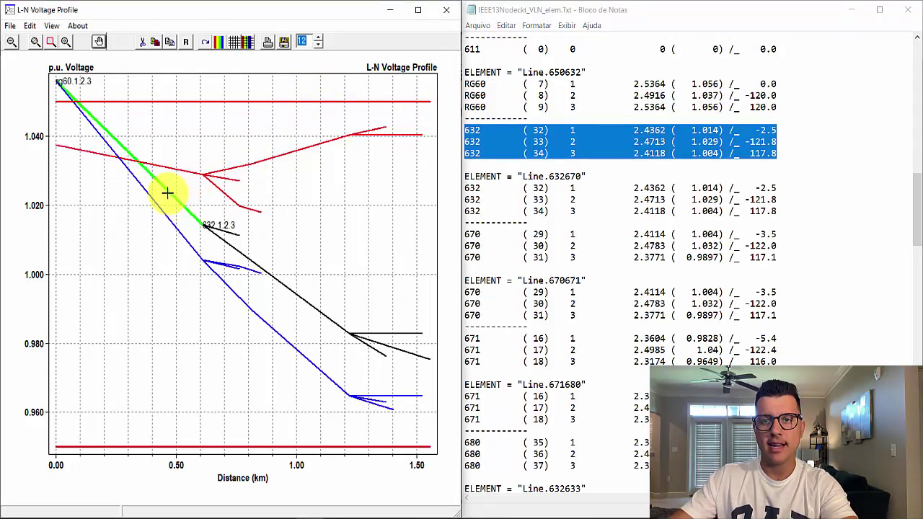
{"action": "right_click", "coordinate": [166, 194]}
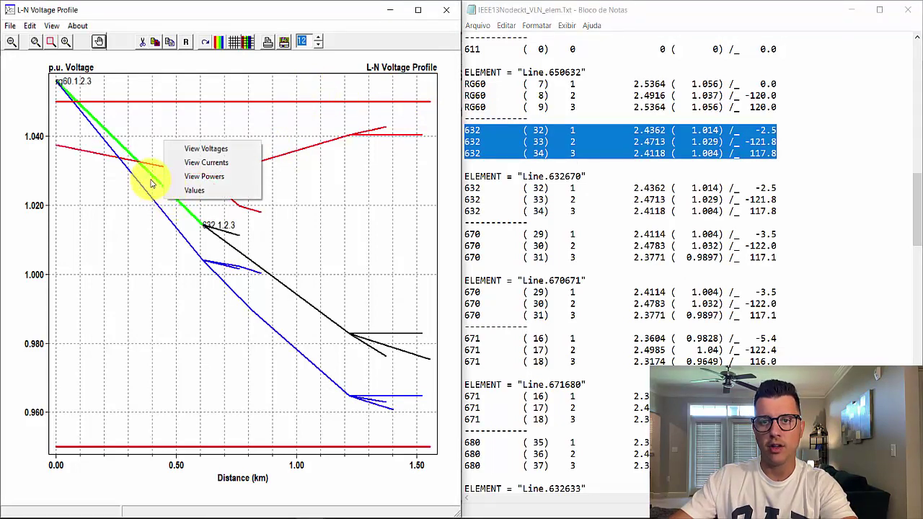
{"action": "left_click", "coordinate": [151, 179]}
{"action": "right_click", "coordinate": [149, 129]}
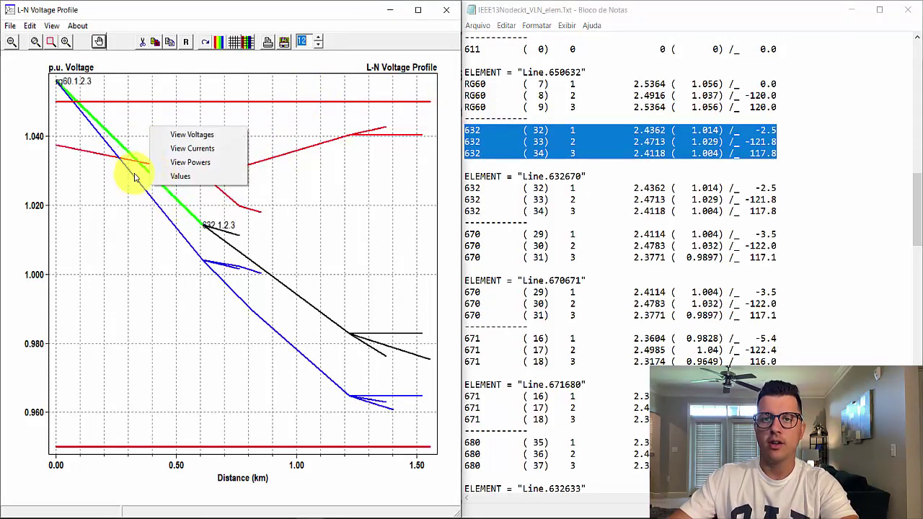
{"action": "left_click", "coordinate": [140, 164]}
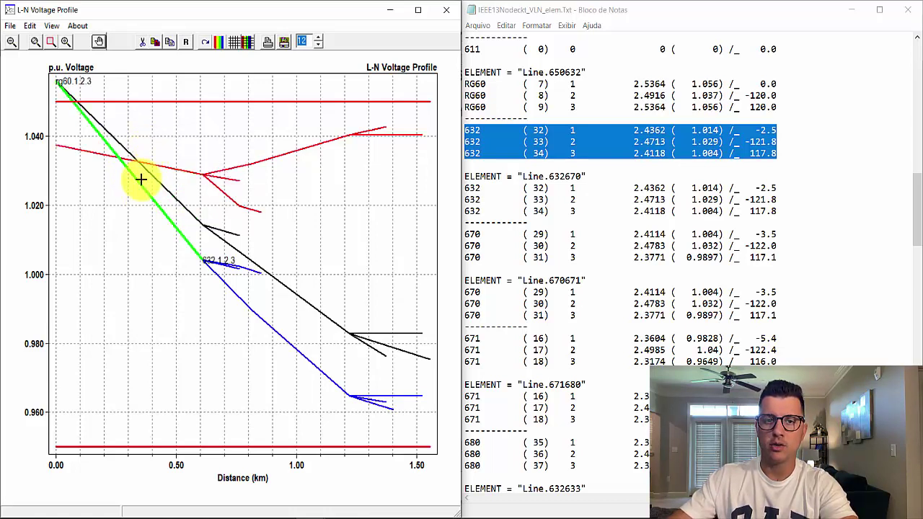
{"action": "left_click_drag", "start_coordinate": [785, 153], "coordinate": [468, 73]}
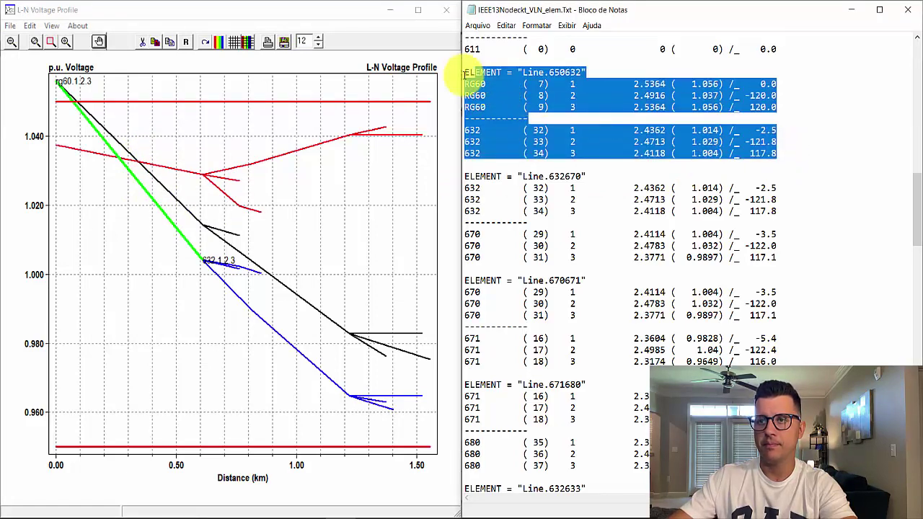
View the values of Line.650632 from its profile segment, check its two buses and distance from the meter, and close the report
{"action": "left_click", "coordinate": [144, 191]}
{"action": "right_click", "coordinate": [144, 190]}
{"action": "left_click", "coordinate": [157, 194]}
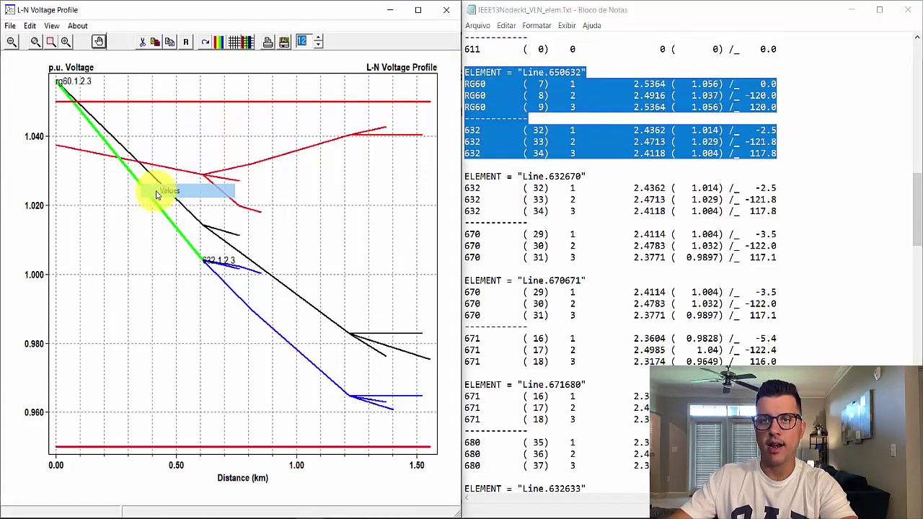
{"action": "left_click_drag", "start_coordinate": [247, 217], "coordinate": [167, 217]}
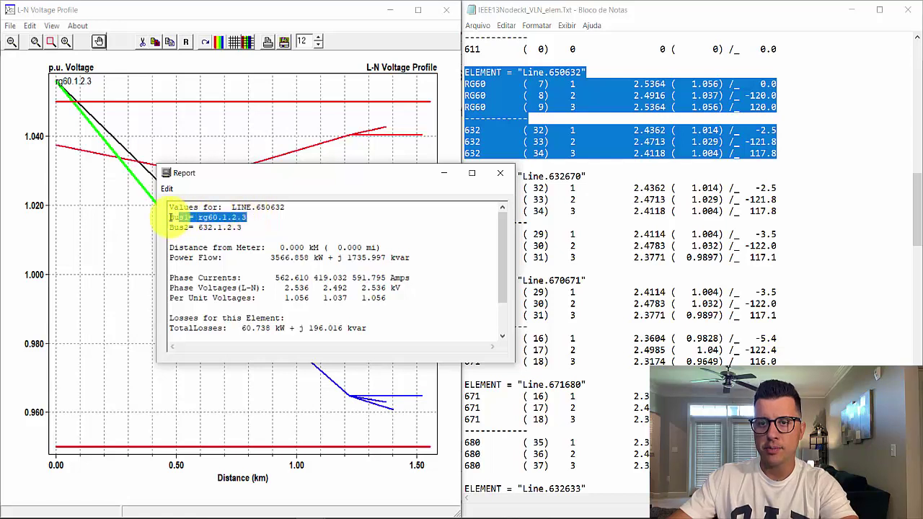
{"action": "left_click_drag", "start_coordinate": [285, 207], "coordinate": [169, 228]}
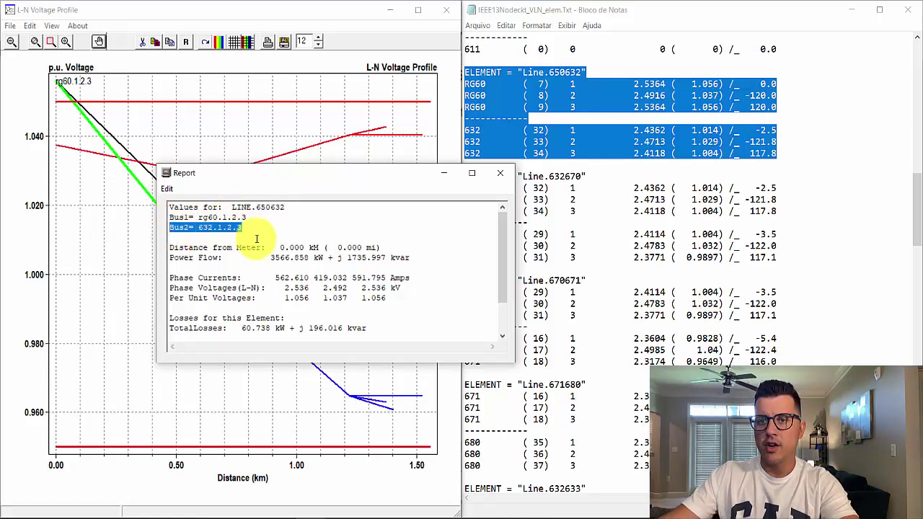
{"action": "left_click_drag", "start_coordinate": [379, 247], "coordinate": [171, 245]}
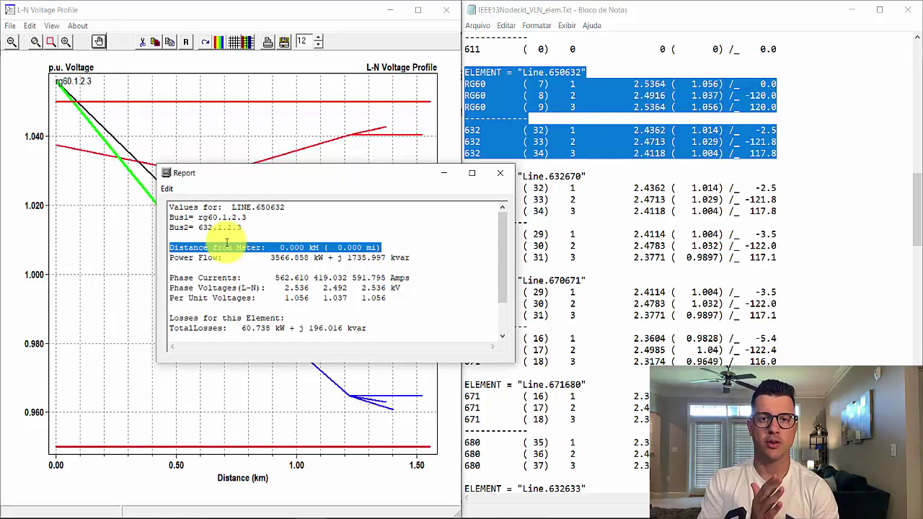
{"action": "left_click", "coordinate": [497, 174]}
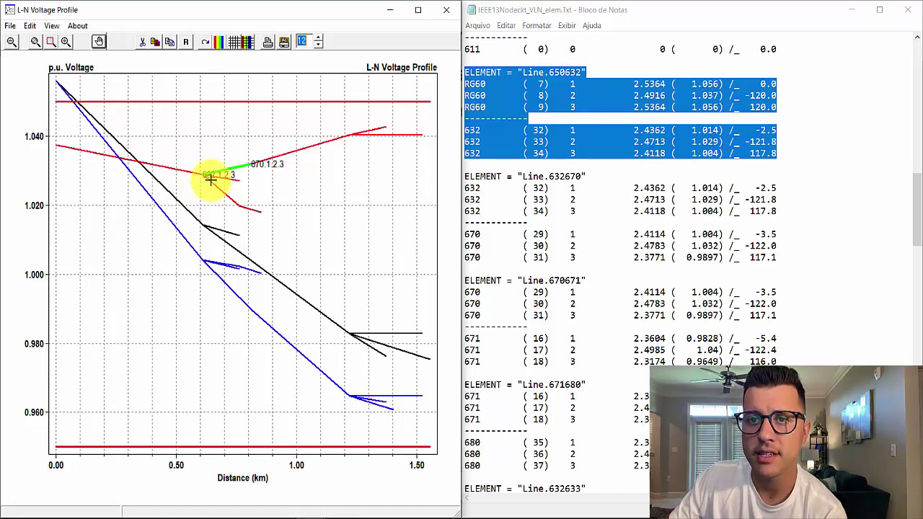
View the values of Line.632670 from the red profile segment between buses 632 and 670, and close the report
{"action": "right_click", "coordinate": [223, 172]}
{"action": "left_click", "coordinate": [246, 174]}
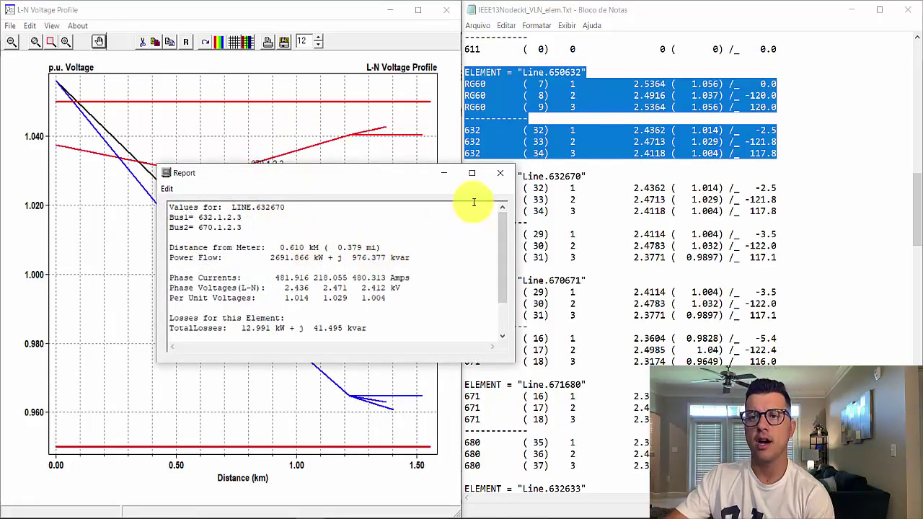
{"action": "left_click", "coordinate": [502, 176]}
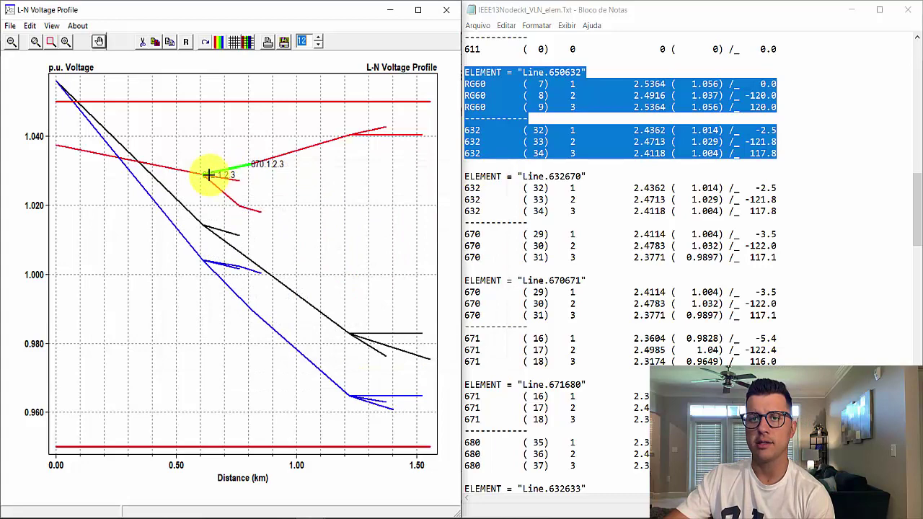
View the values of Line.650632 from its black profile segment, compare its phase voltages with the RG60 voltages in the text report, and close the values window
{"action": "right_click", "coordinate": [161, 189]}
{"action": "left_click", "coordinate": [189, 189]}
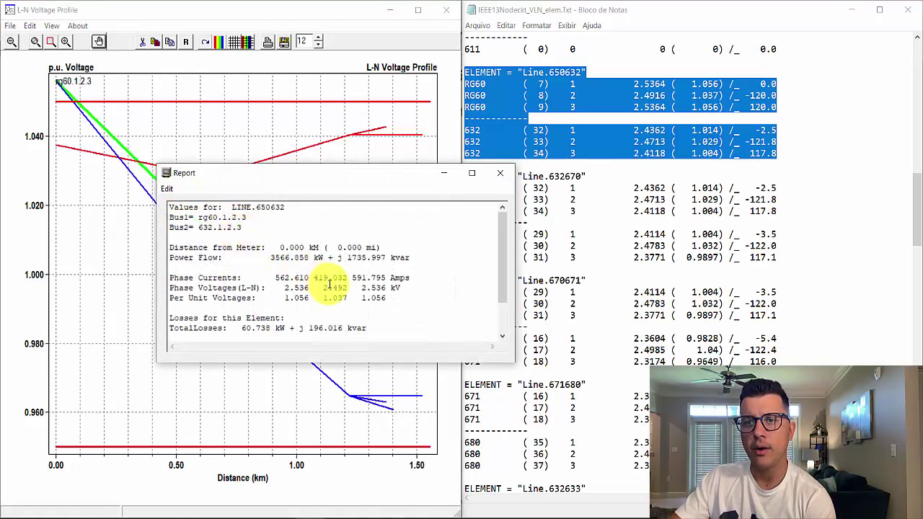
{"action": "left_click_drag", "start_coordinate": [320, 174], "coordinate": [318, 199]}
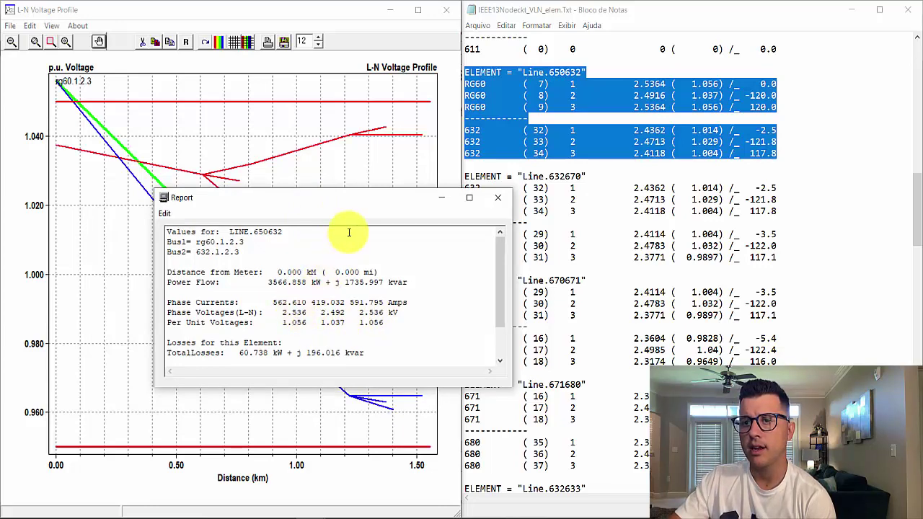
{"action": "left_click_drag", "start_coordinate": [350, 207], "coordinate": [273, 202]}
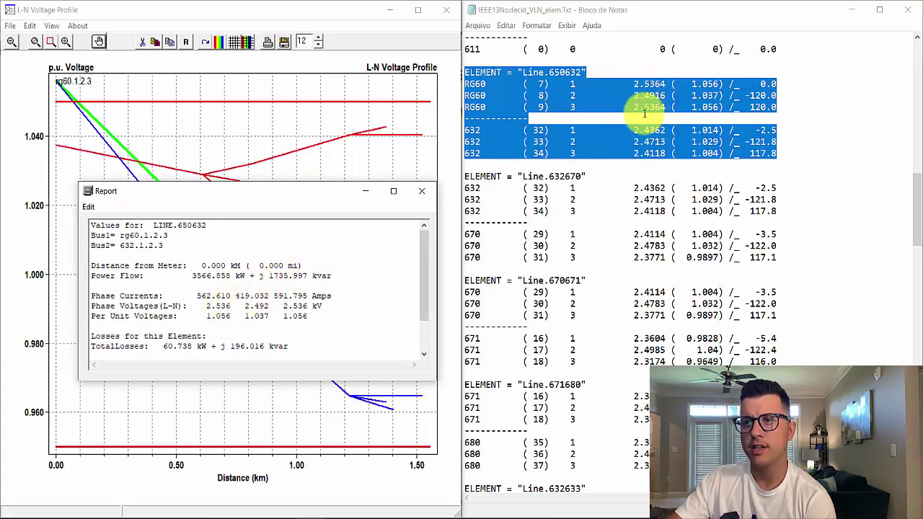
{"action": "left_click_drag", "start_coordinate": [665, 107], "coordinate": [634, 84]}
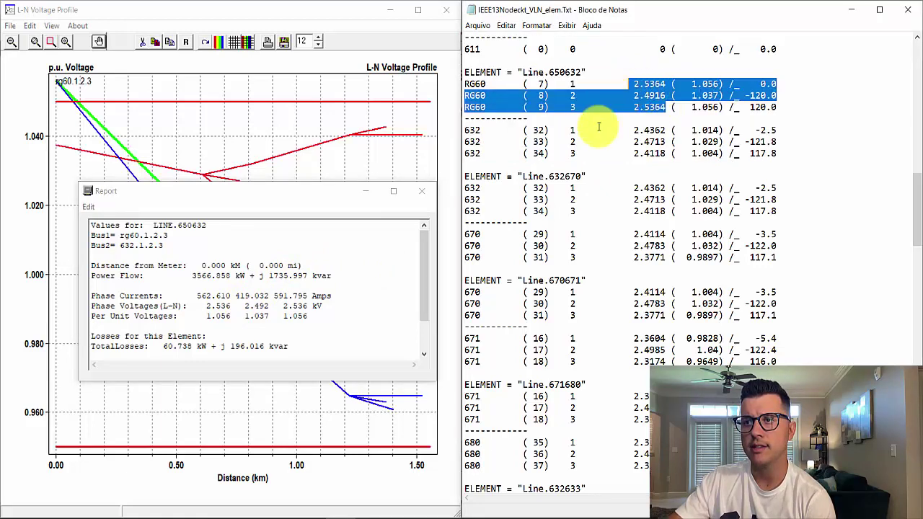
{"action": "left_click_drag", "start_coordinate": [322, 306], "coordinate": [207, 306]}
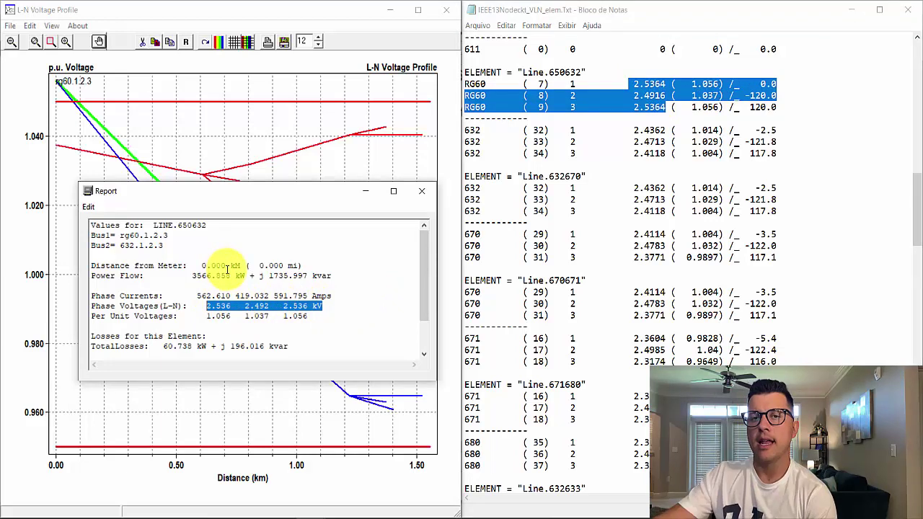
{"action": "left_click", "coordinate": [421, 191]}
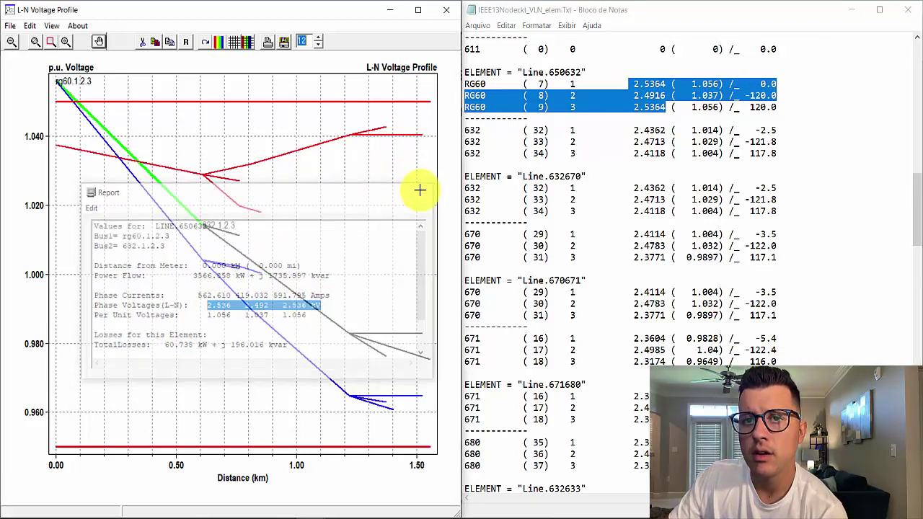
Select the black, red and blue segments from rg60 to 632 in turn, highlighting the matching phase 1, 2 and 3 voltage of bus 632
{"action": "left_click", "coordinate": [138, 161]}
{"action": "left_click", "coordinate": [123, 148]}
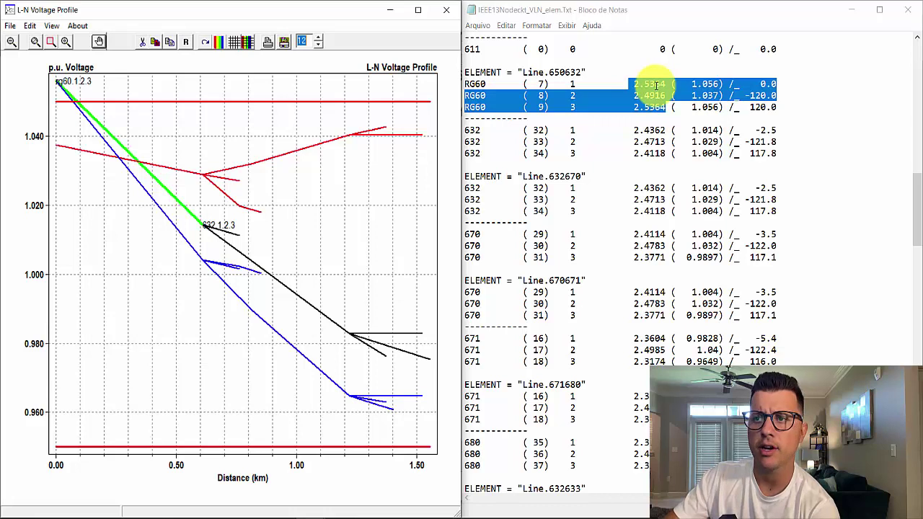
{"action": "left_click", "coordinate": [667, 130]}
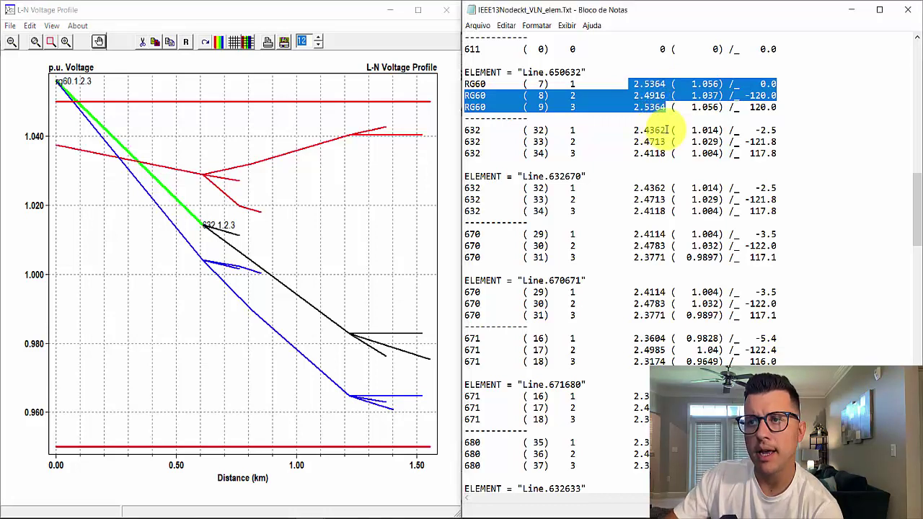
{"action": "left_click_drag", "start_coordinate": [668, 130], "coordinate": [634, 130]}
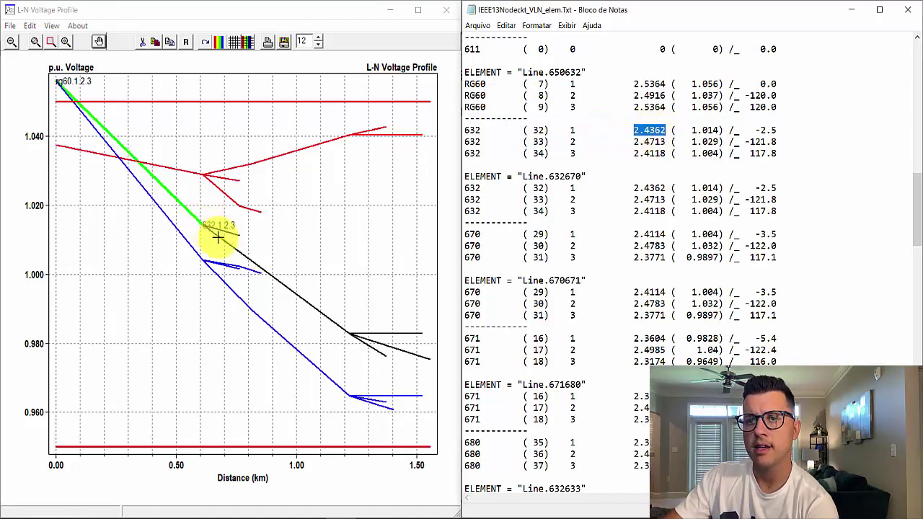
{"action": "left_click", "coordinate": [200, 176]}
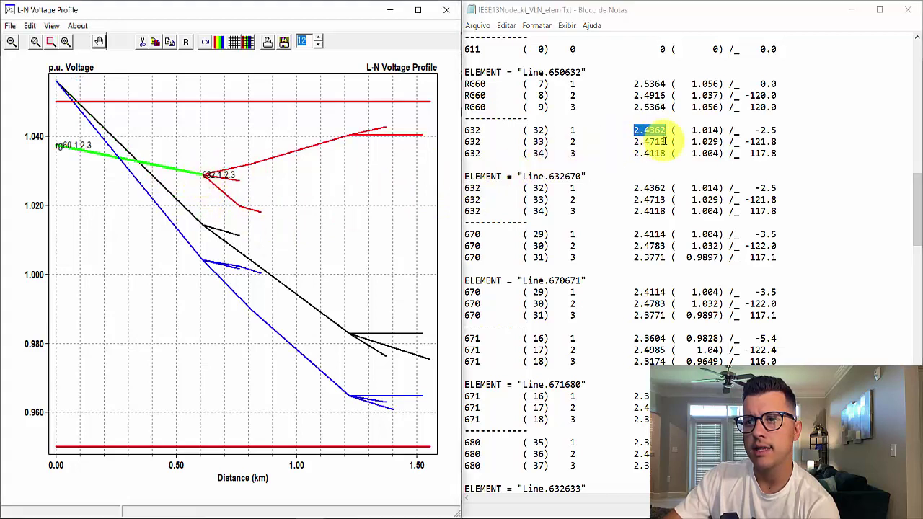
{"action": "left_click_drag", "start_coordinate": [665, 142], "coordinate": [634, 142]}
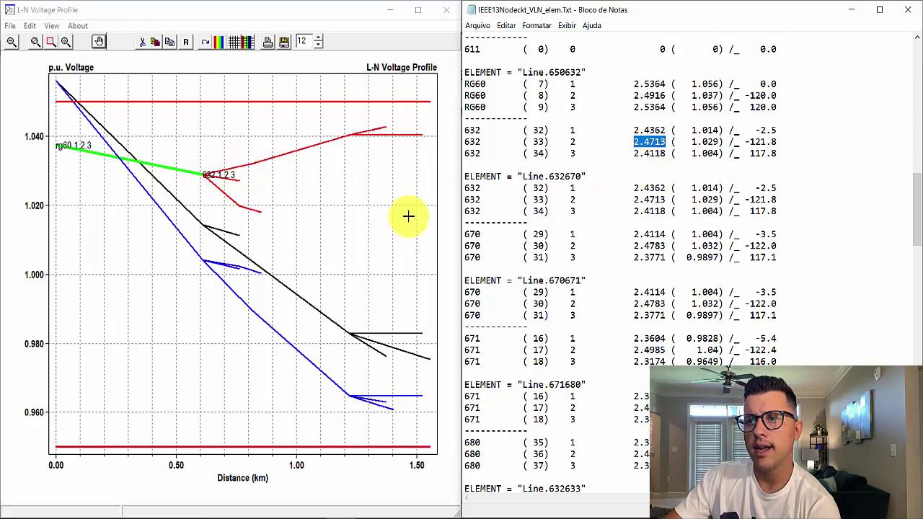
{"action": "left_click", "coordinate": [197, 254]}
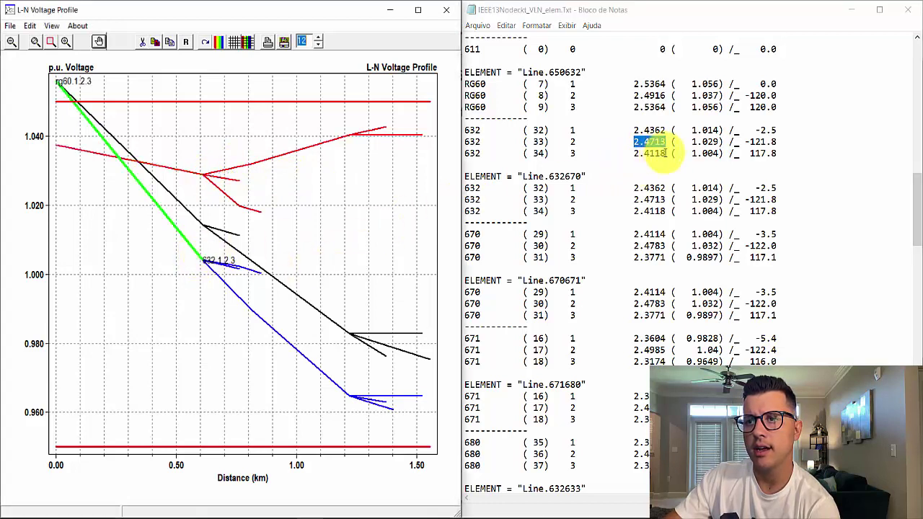
{"action": "left_click_drag", "start_coordinate": [665, 153], "coordinate": [634, 154]}
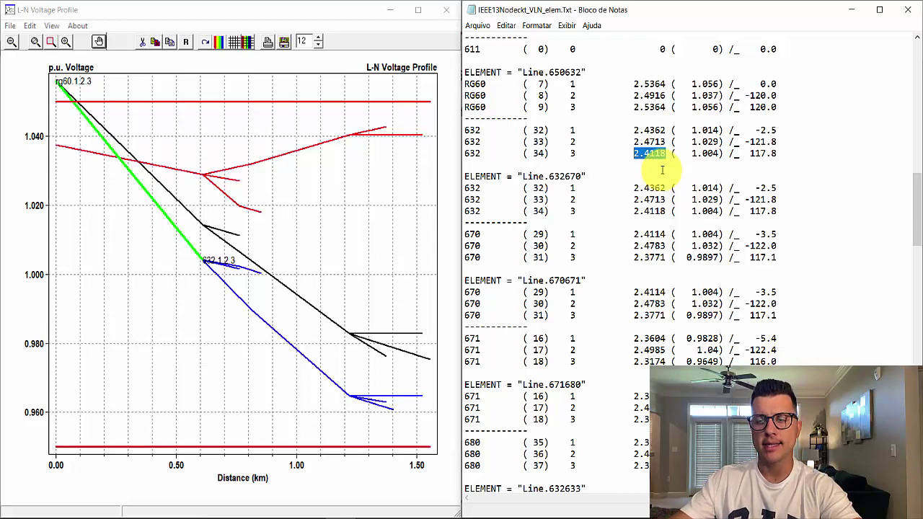
Select the red segment from rg60 to 632 and highlight the three RG60 voltages under Line.650632 for comparison
{"action": "left_click", "coordinate": [177, 168]}
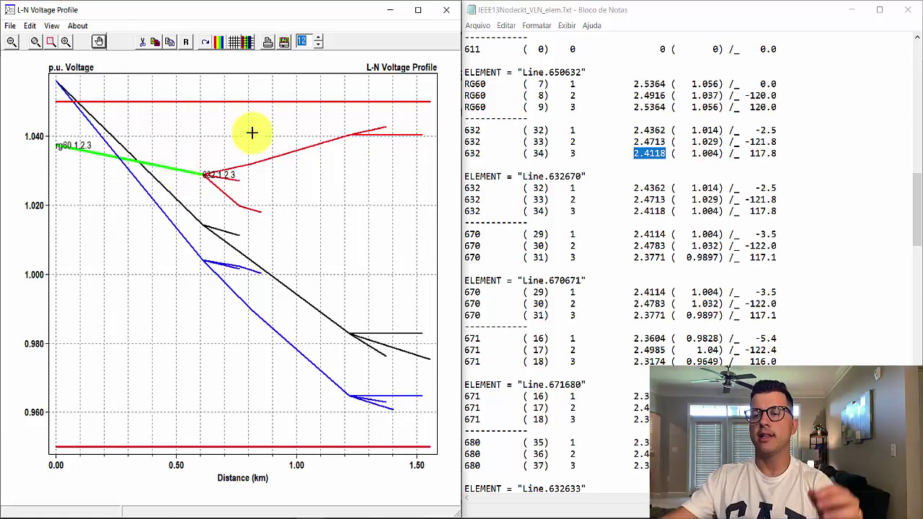
{"action": "left_click_drag", "start_coordinate": [672, 107], "coordinate": [635, 84]}
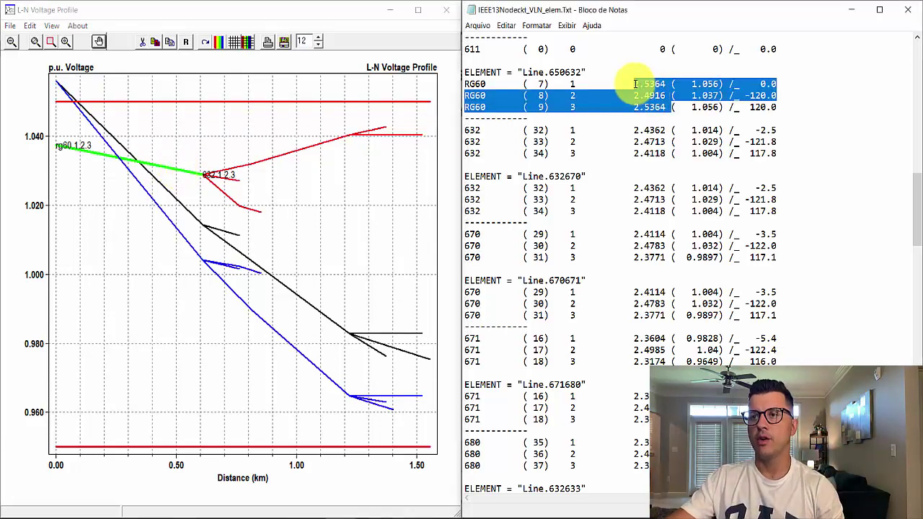
{"action": "left_click", "coordinate": [163, 167]}
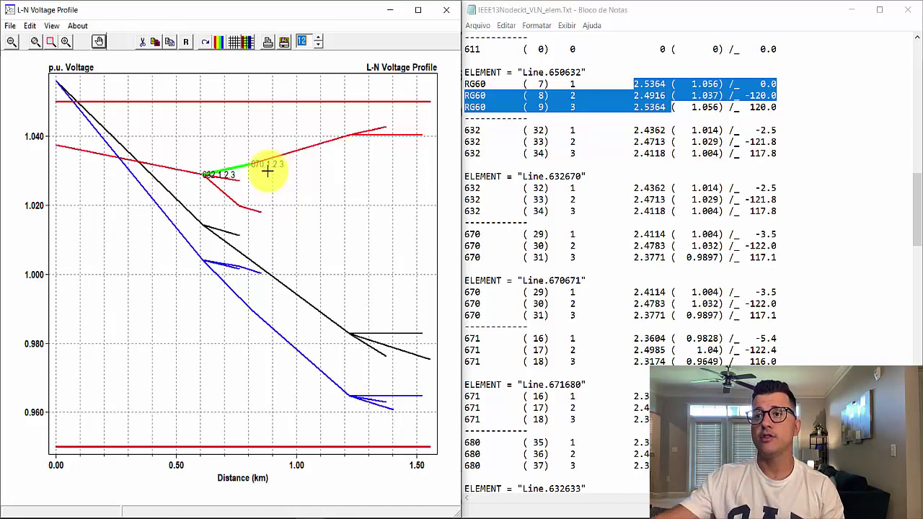
Close the voltage profile plot and the text report, and return to the end of the Plot Profile line in the script
{"action": "left_click", "coordinate": [444, 15]}
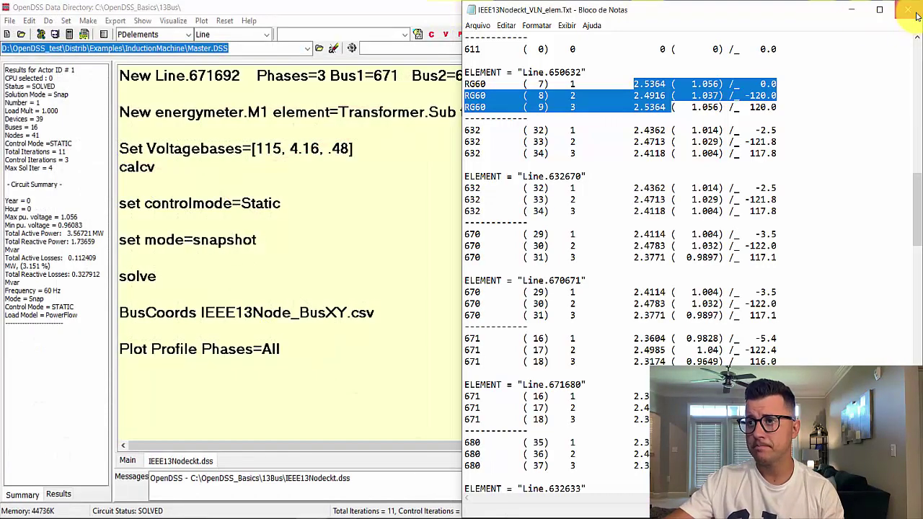
{"action": "left_click", "coordinate": [908, 10]}
{"action": "left_click", "coordinate": [419, 270]}
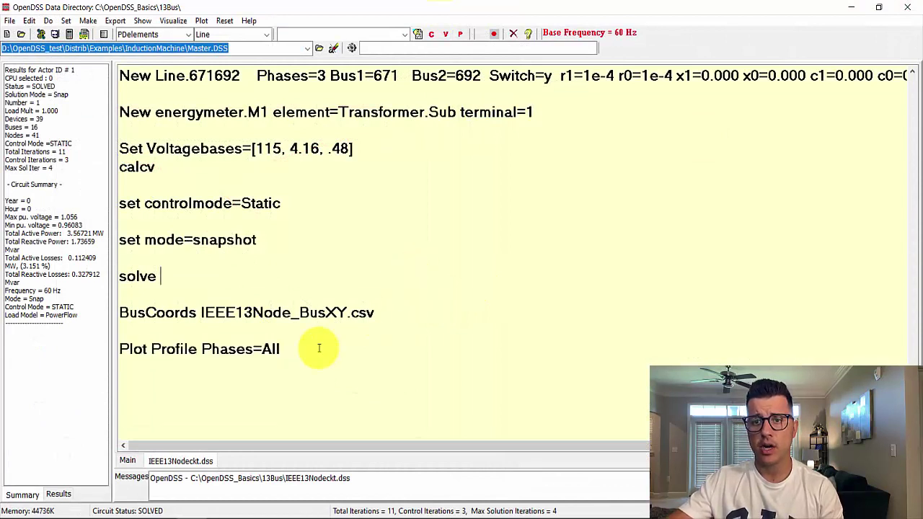
{"action": "left_click", "coordinate": [301, 350]}
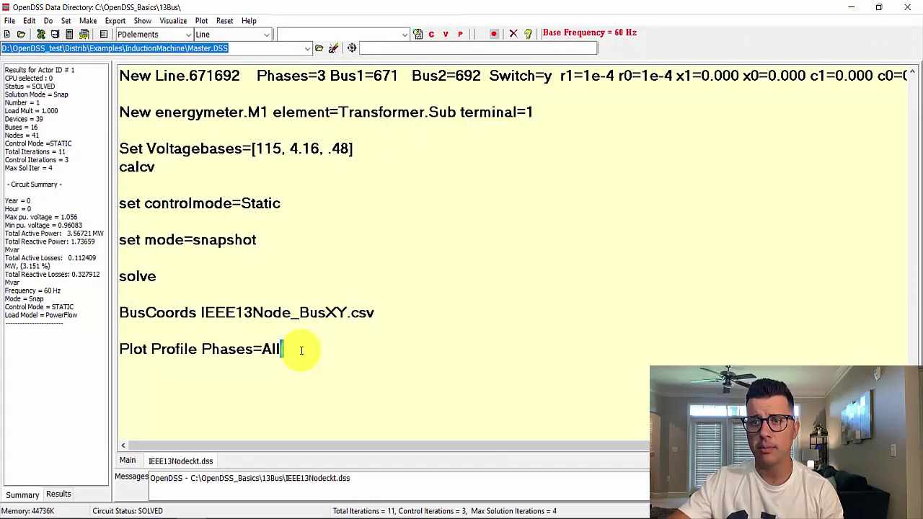
Look up the phases property of the Plot command in the DSS help and highlight its list of options
{"action": "left_click", "coordinate": [529, 35]}
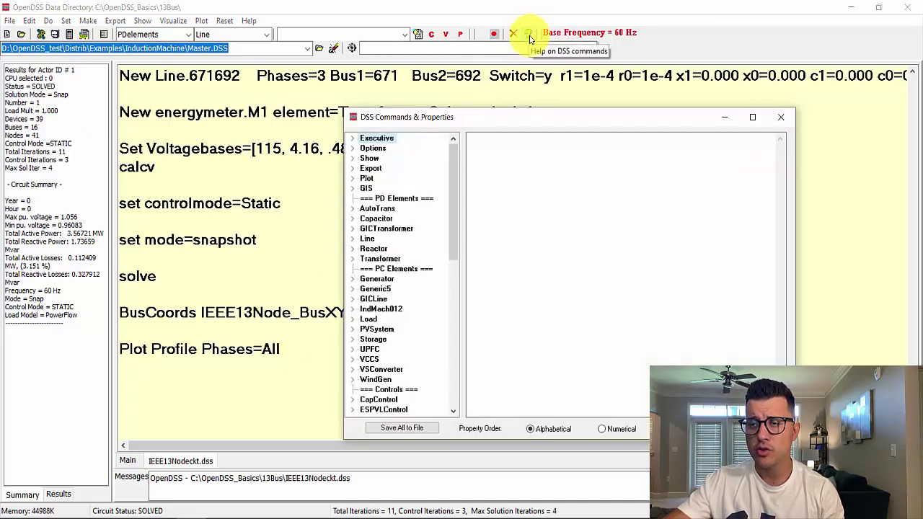
{"action": "double_click", "coordinate": [366, 178]}
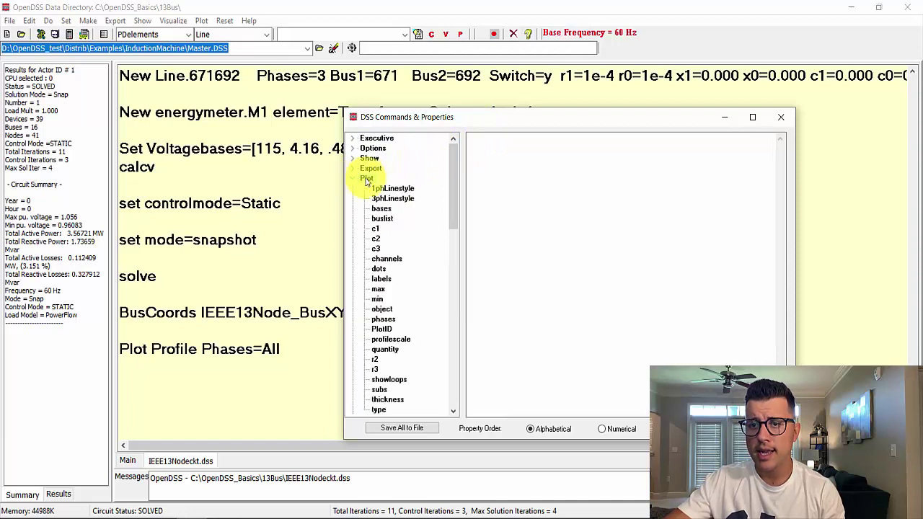
{"action": "left_click_drag", "start_coordinate": [407, 117], "coordinate": [539, 96]}
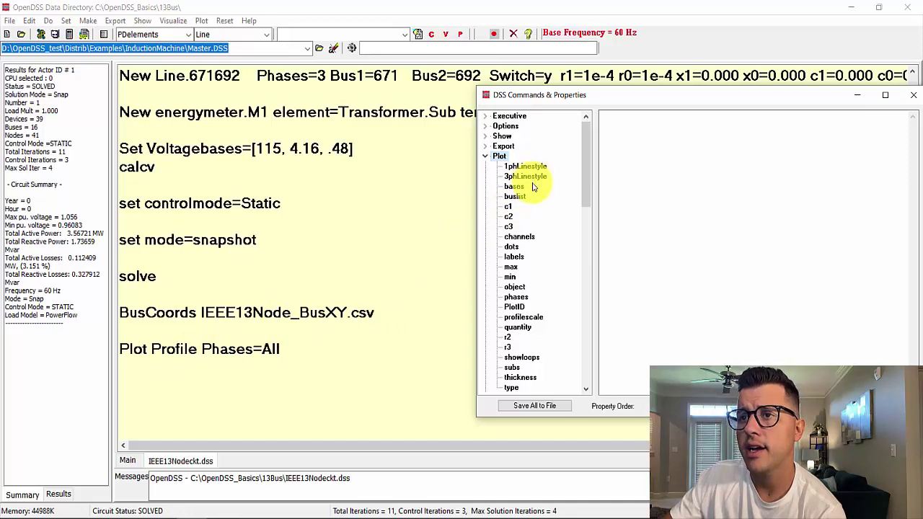
{"action": "scroll", "coordinate": [538, 192], "scroll_direction": "down", "scroll_amount": 3}
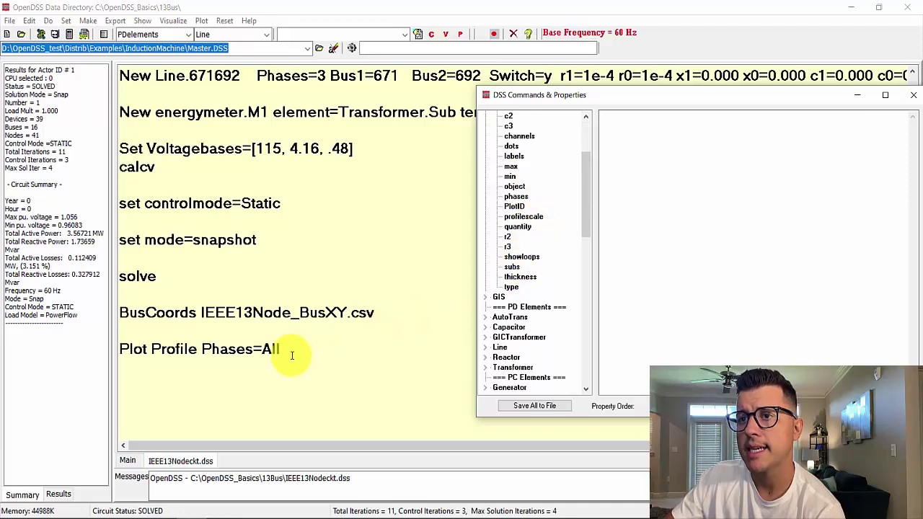
{"action": "scroll", "coordinate": [539, 241], "scroll_direction": "up", "scroll_amount": 3}
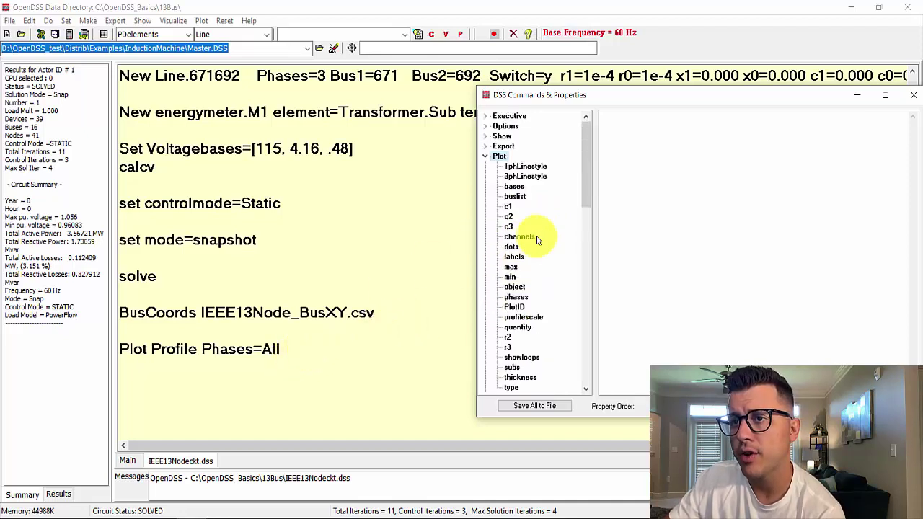
{"action": "left_click", "coordinate": [516, 299]}
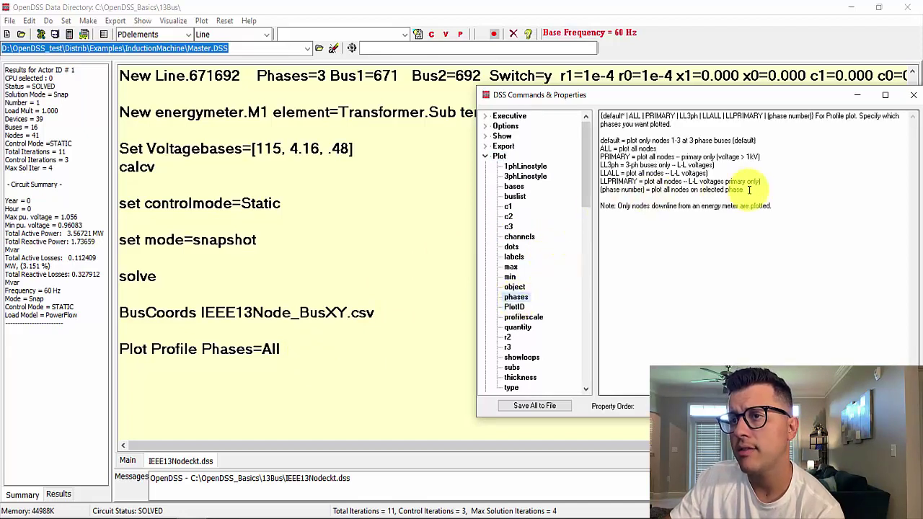
{"action": "left_click_drag", "start_coordinate": [723, 185], "coordinate": [598, 140]}
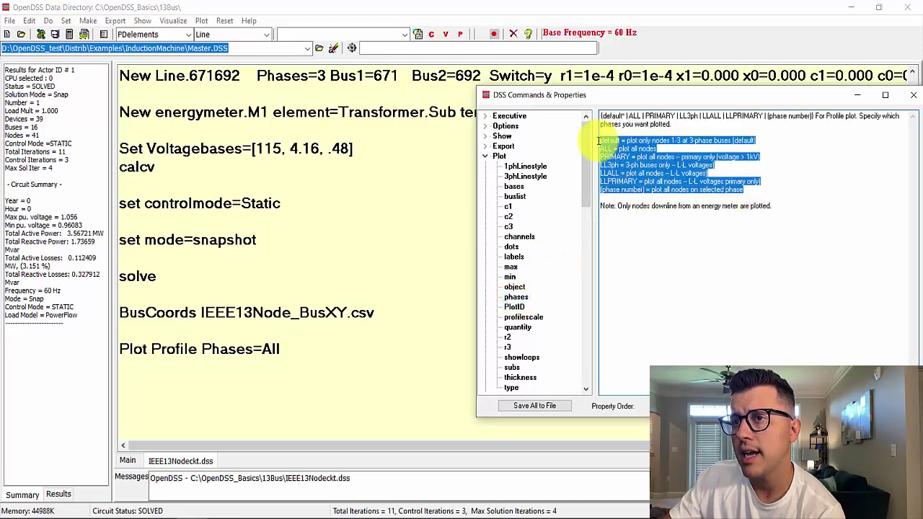